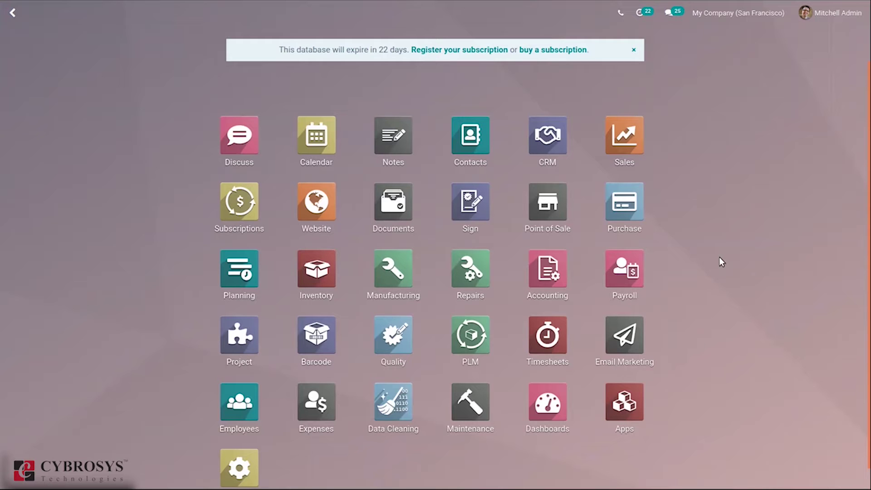
Open the Project application, view the tasks of the AGR - S00039 project and return to the project overview
text(Pr)
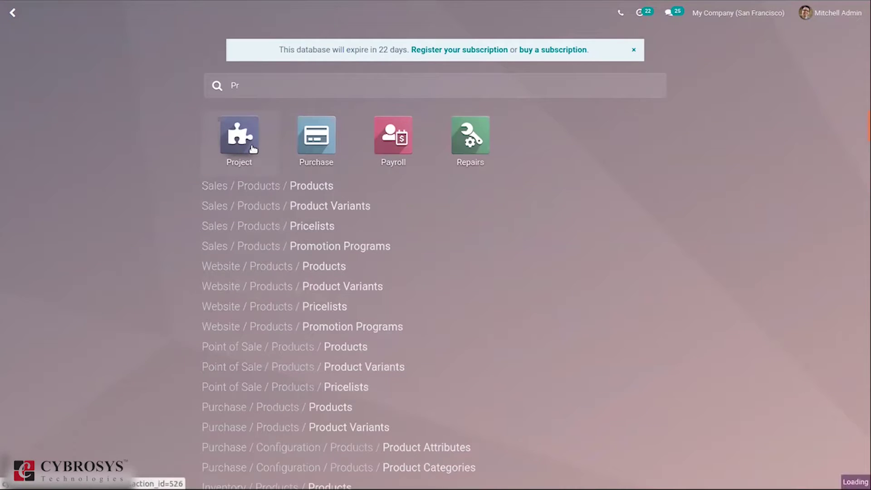
click(253, 149)
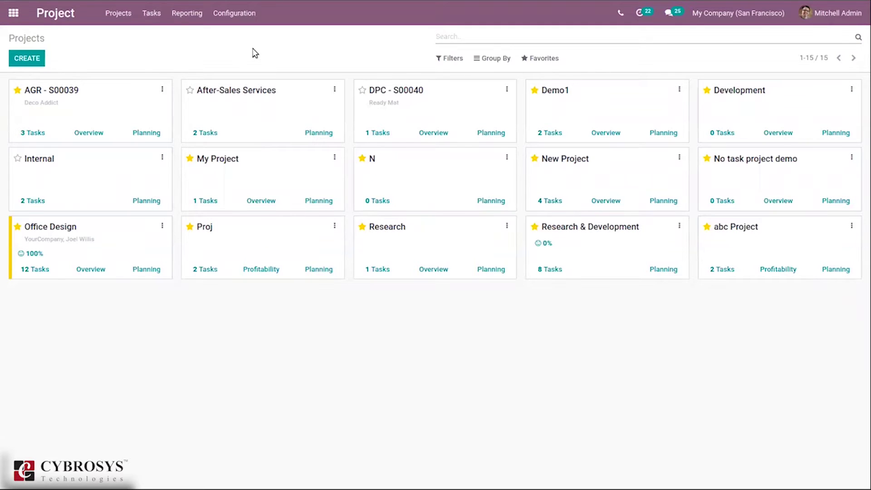
click(36, 133)
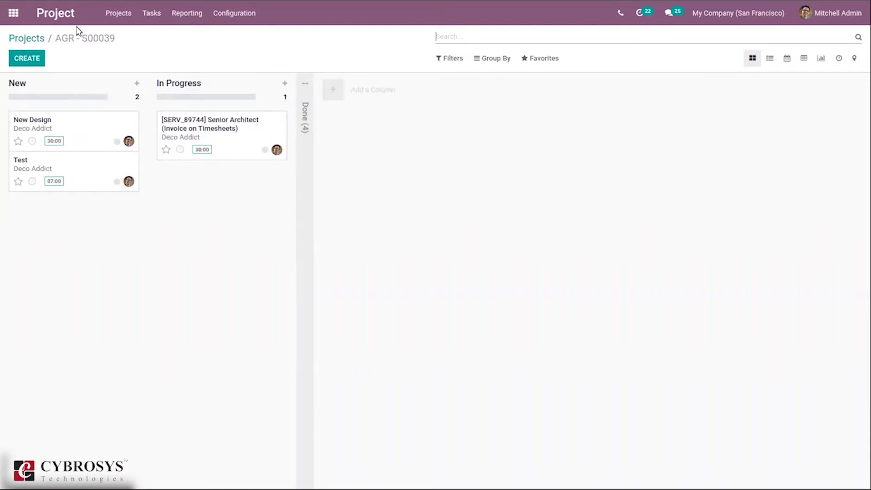
click(15, 40)
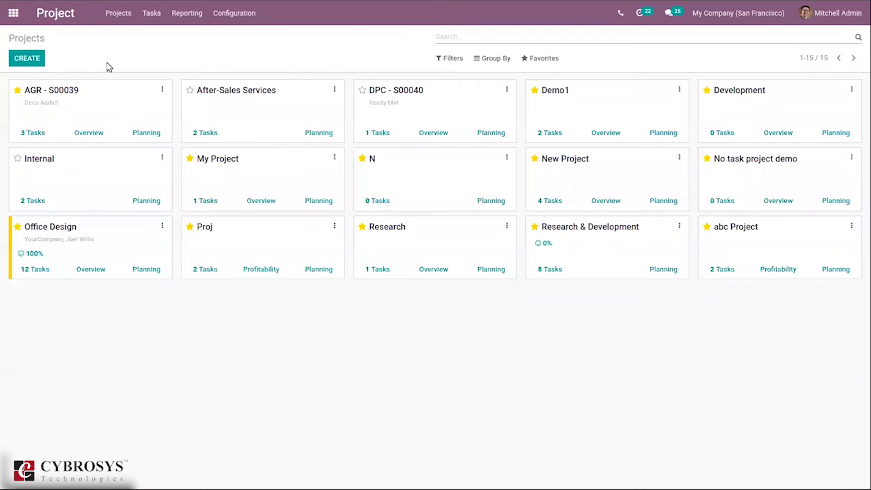
Create a new project named Demo2 with its default options
click(32, 61)
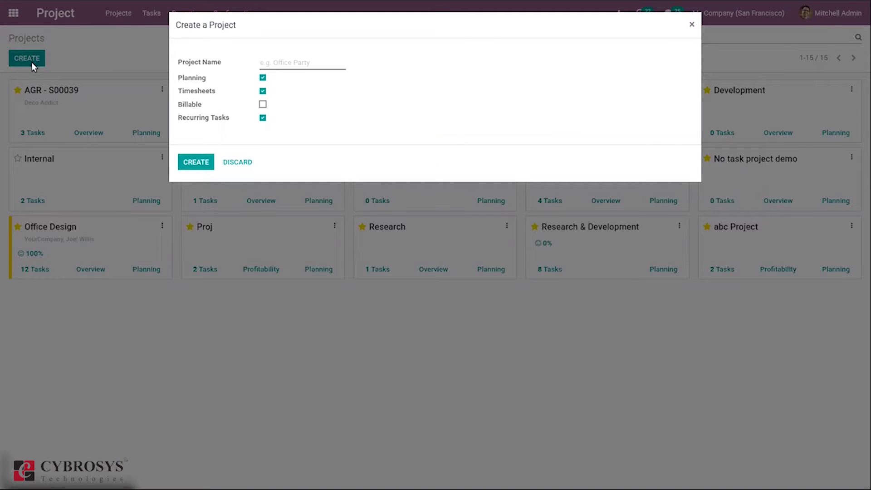
text(Demo2)
mouse_move(201, 107)
click(201, 167)
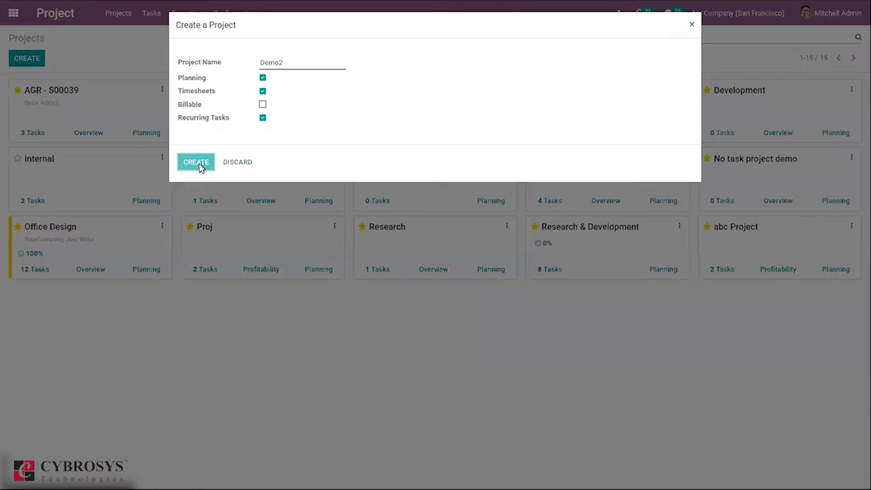
Add two stages named New and Done to the Demo2 project
text(New)
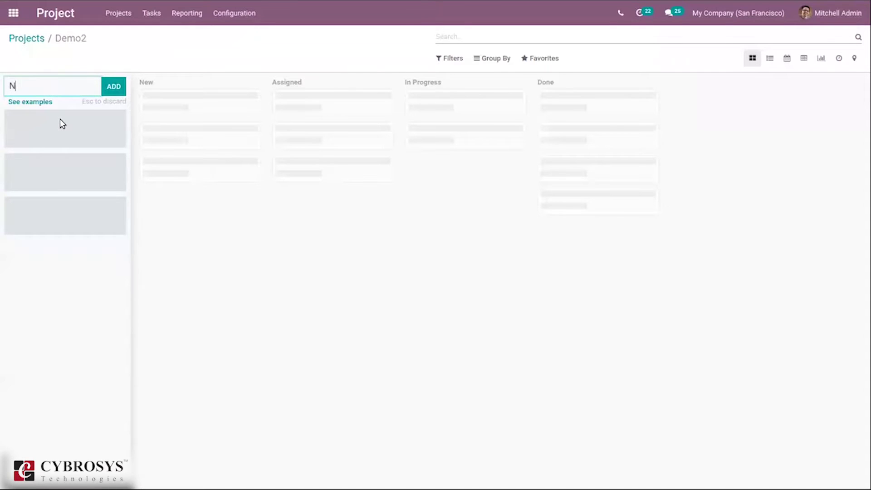
click(113, 88)
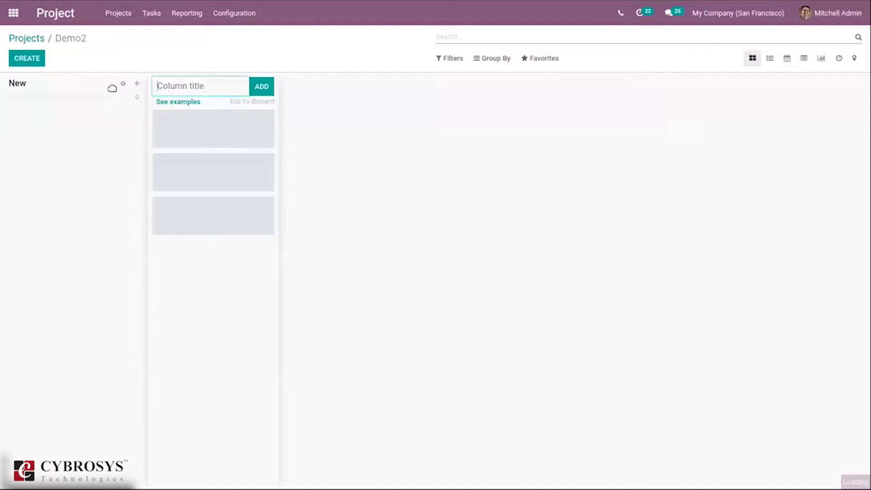
text(Done)
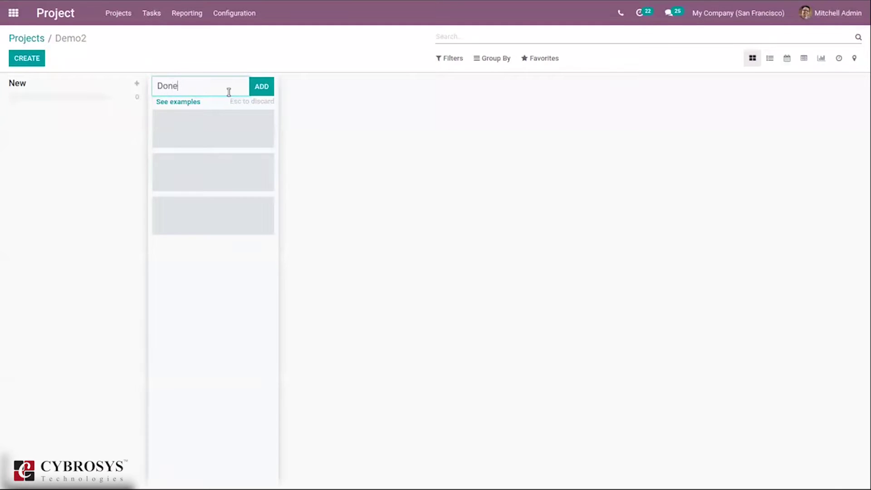
click(261, 93)
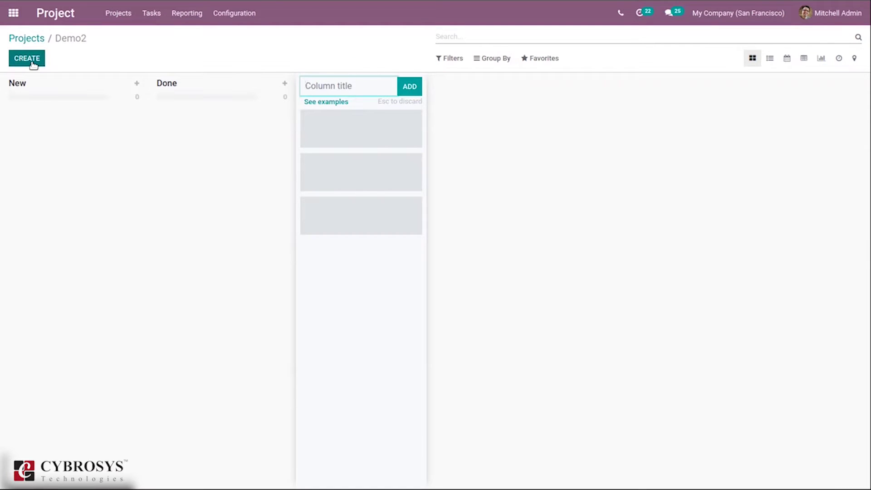
Add a task titled Design to the New stage, keeping the default assignee, and dismiss the empty form for a further task
click(27, 58)
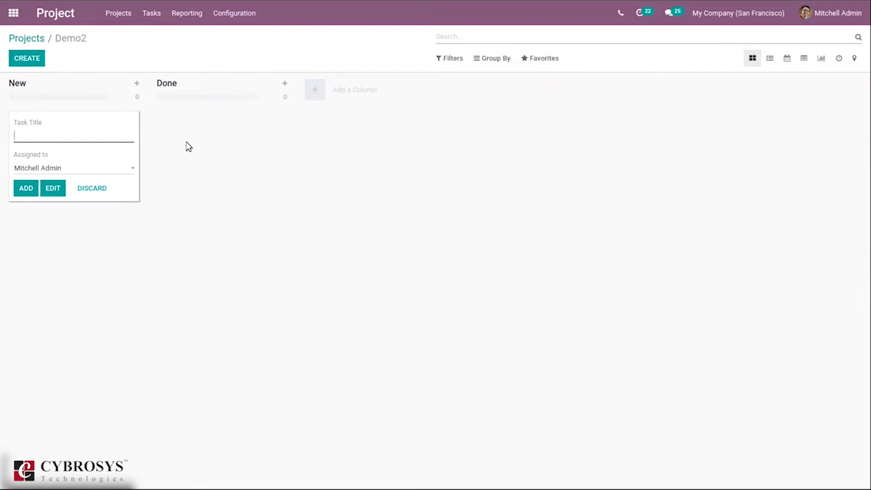
text(Design)
click(37, 172)
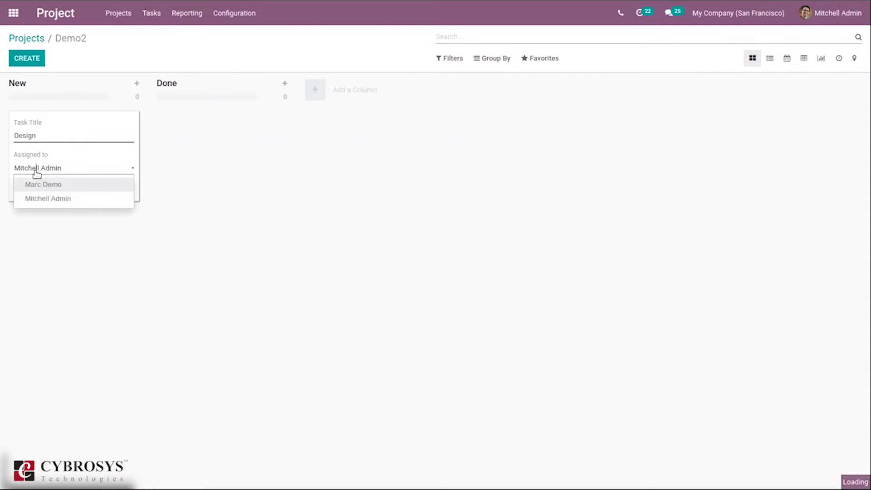
click(70, 166)
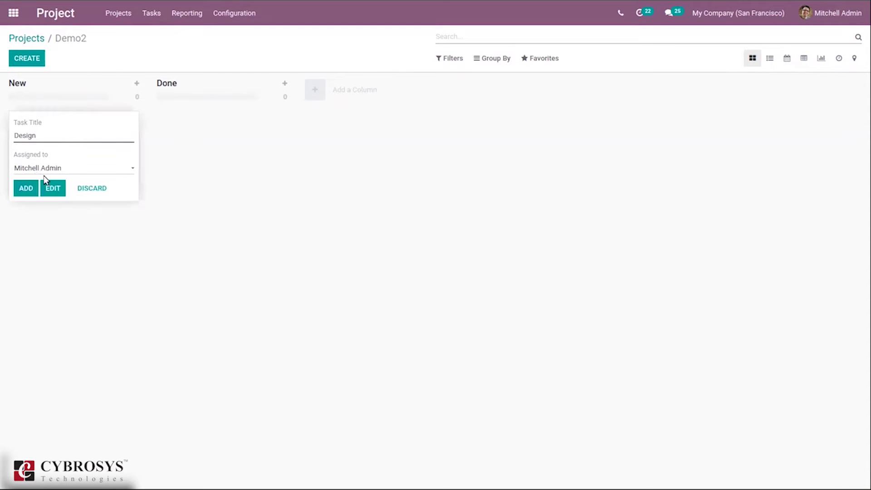
click(22, 191)
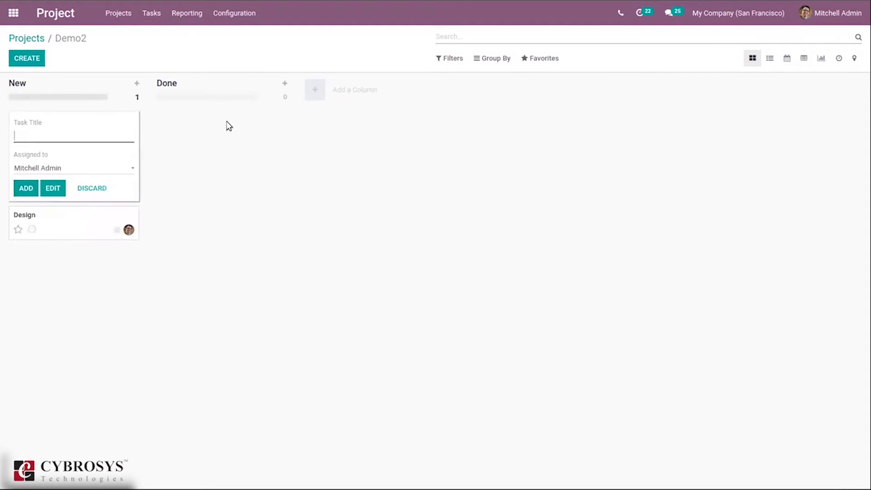
click(229, 187)
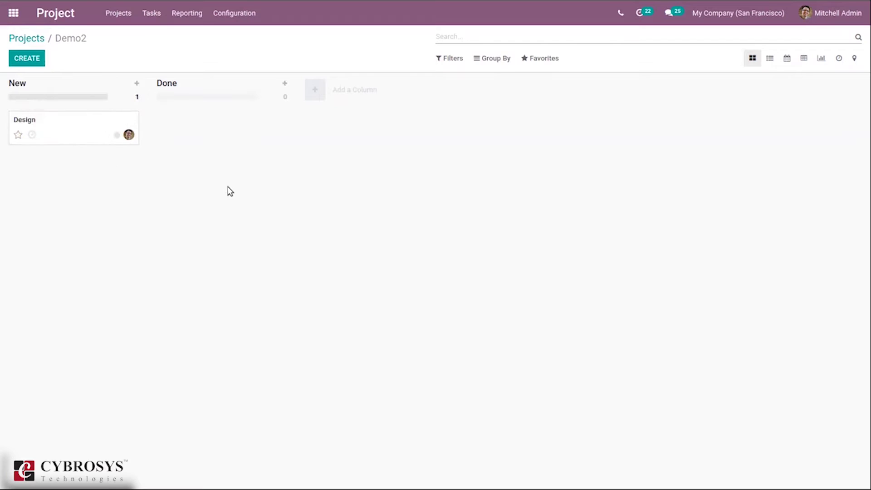
Upload budget.png from the Pictures folder as the cover image of the Design task
click(133, 118)
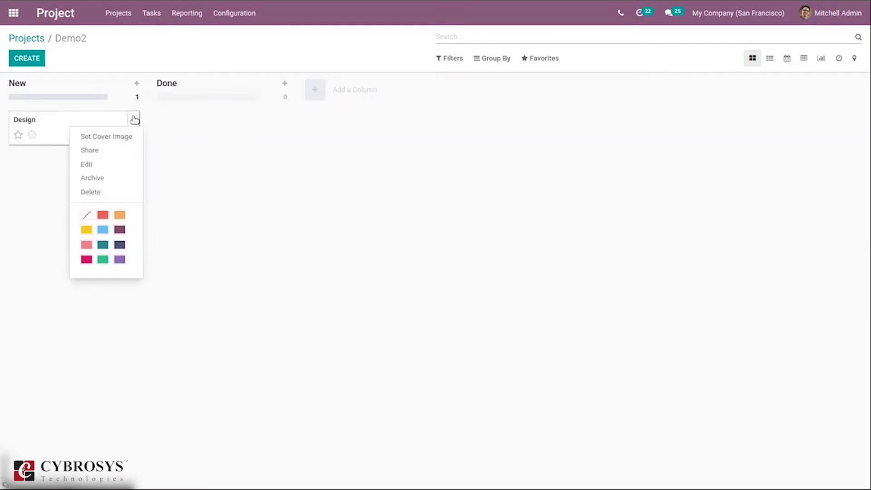
click(101, 138)
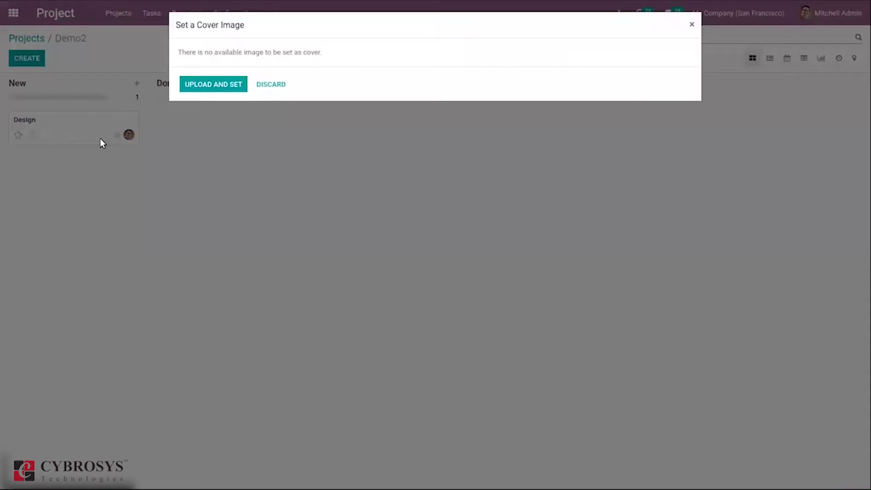
click(220, 84)
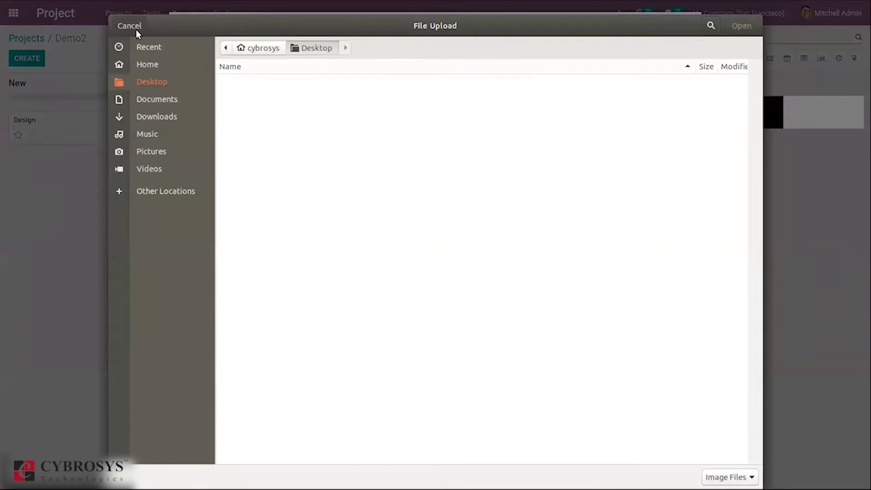
click(163, 80)
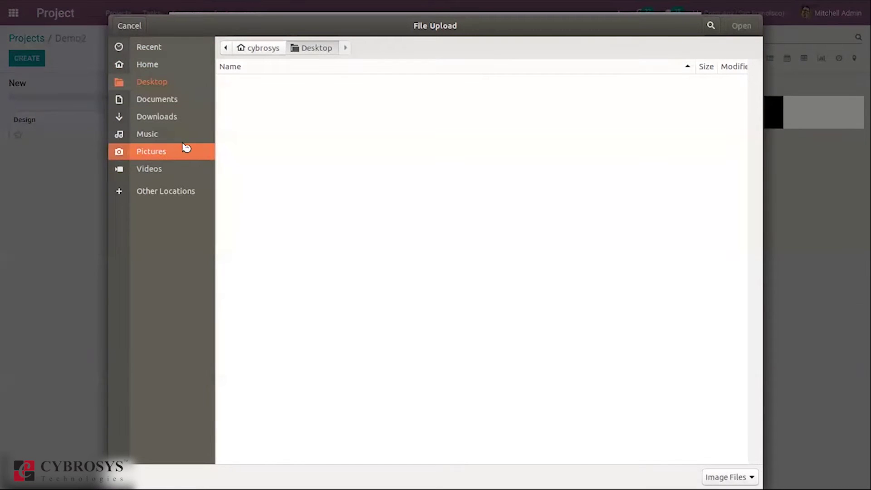
click(186, 150)
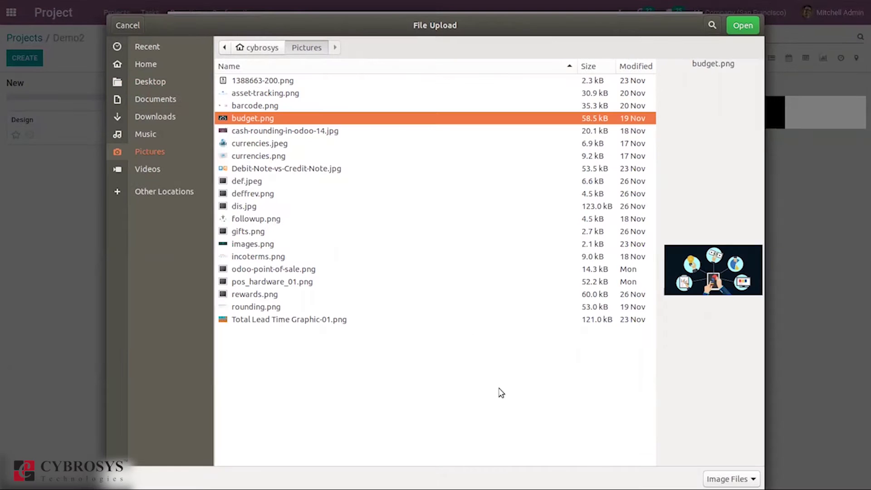
click(744, 25)
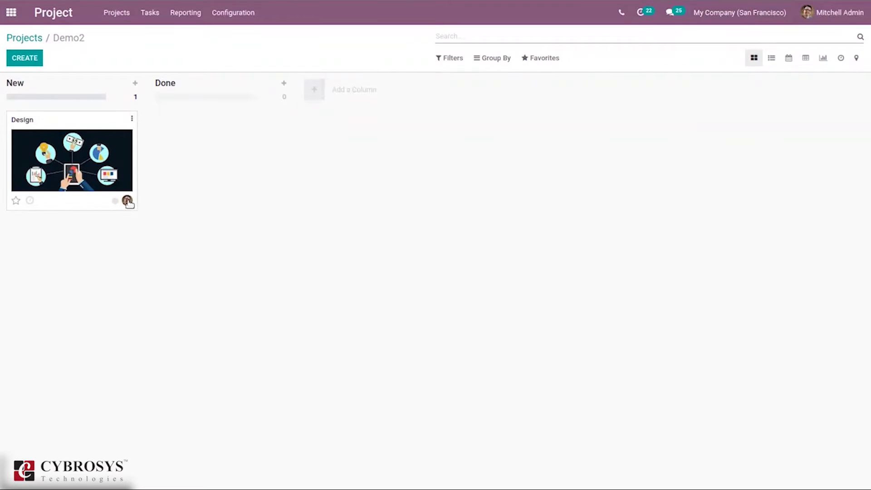
Share the Design task with Azure Interior as recipient, without a note
click(132, 121)
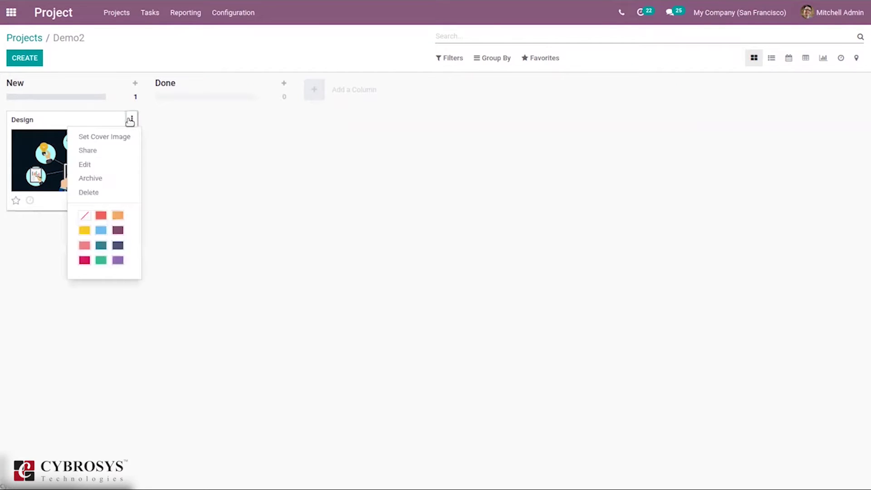
click(101, 156)
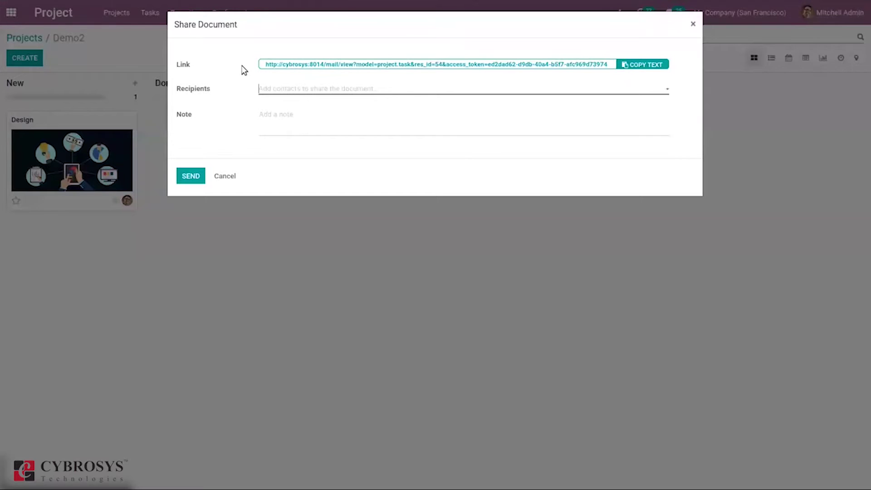
click(383, 89)
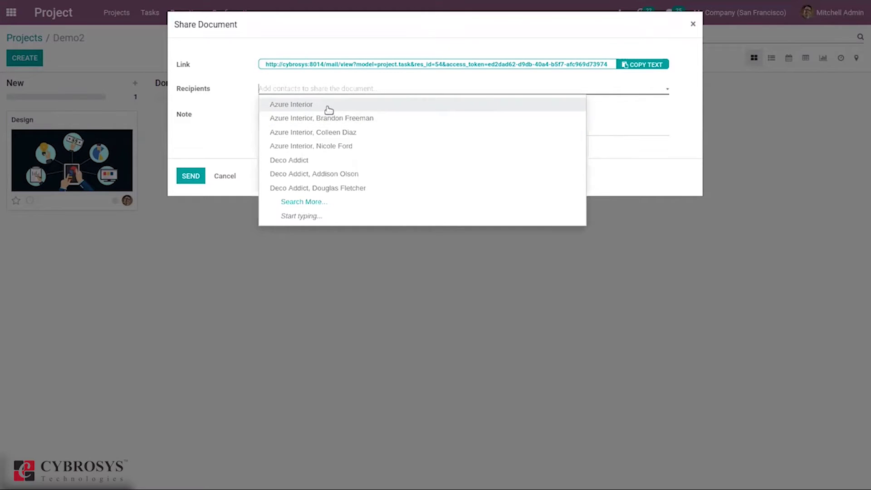
click(329, 105)
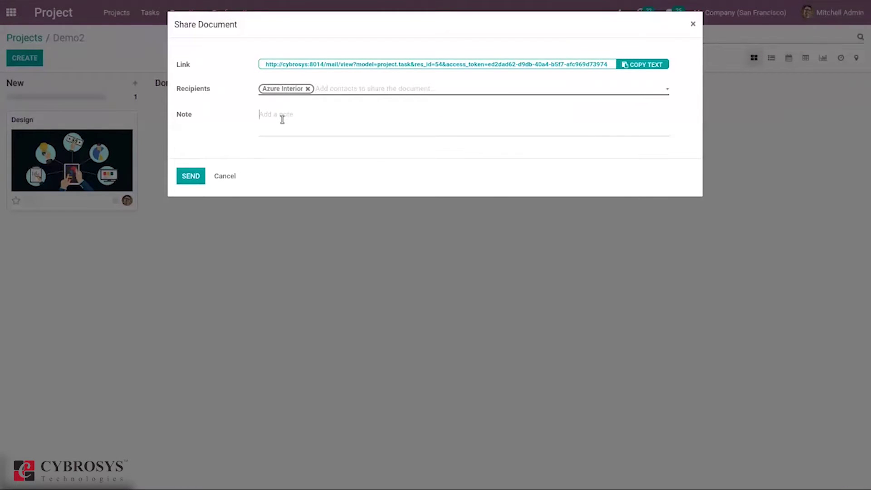
click(197, 179)
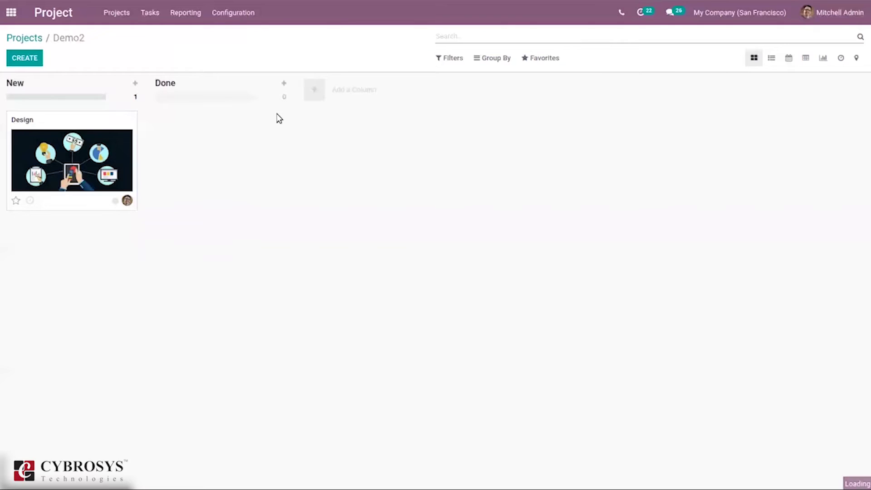
Set the colour of the Design task card to dark blue
click(131, 119)
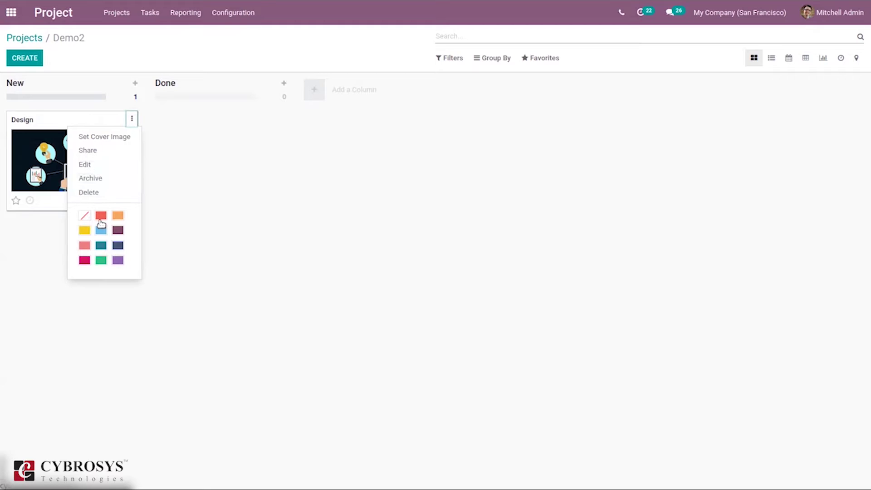
click(118, 245)
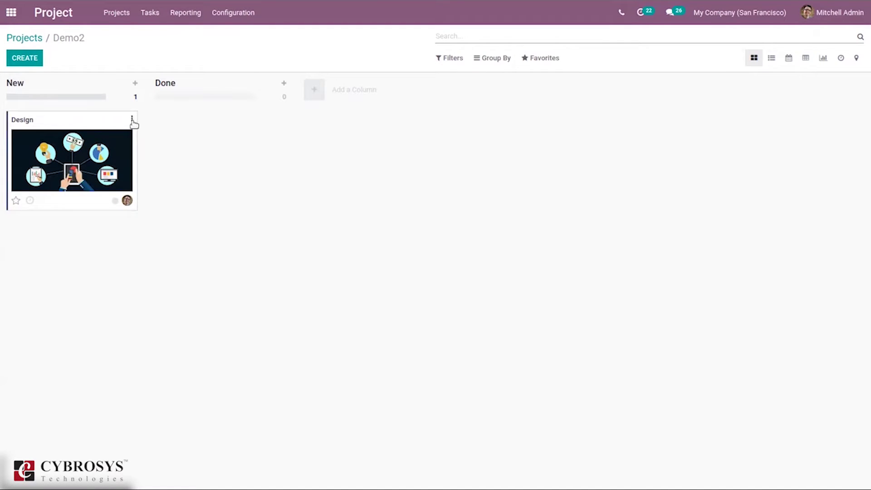
Set the colour of the Design task card to red and star the task as a priority
click(132, 119)
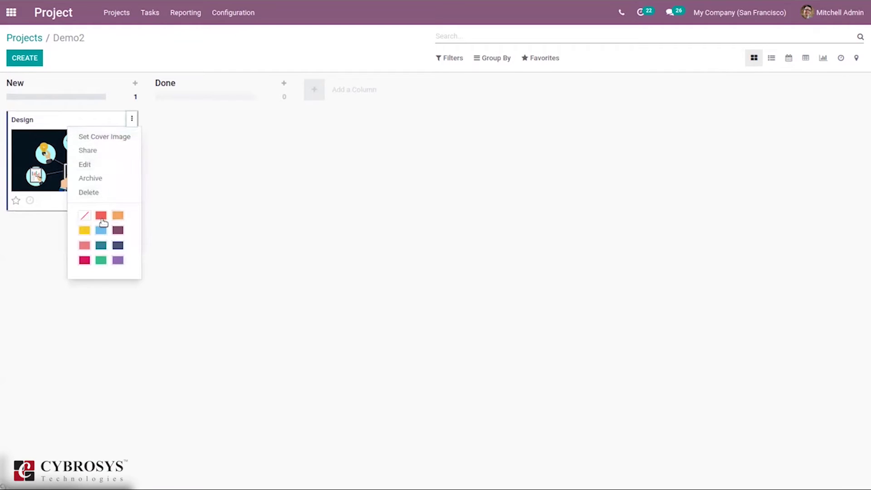
click(102, 220)
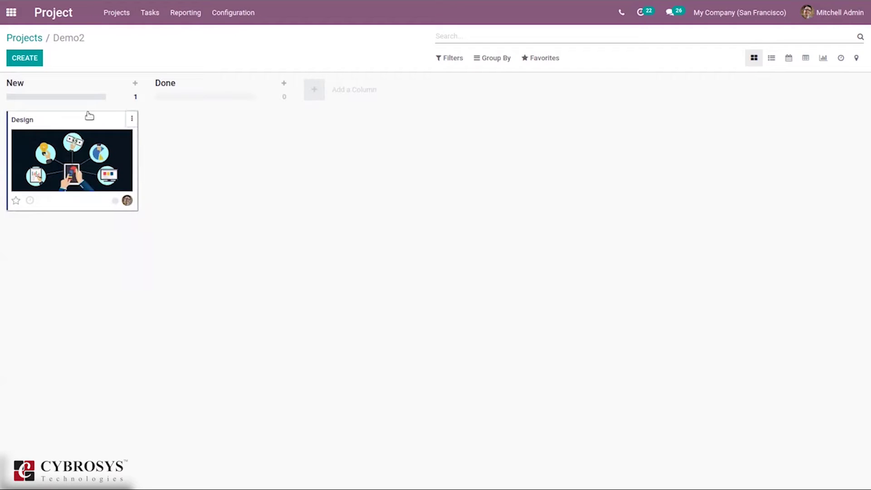
click(132, 119)
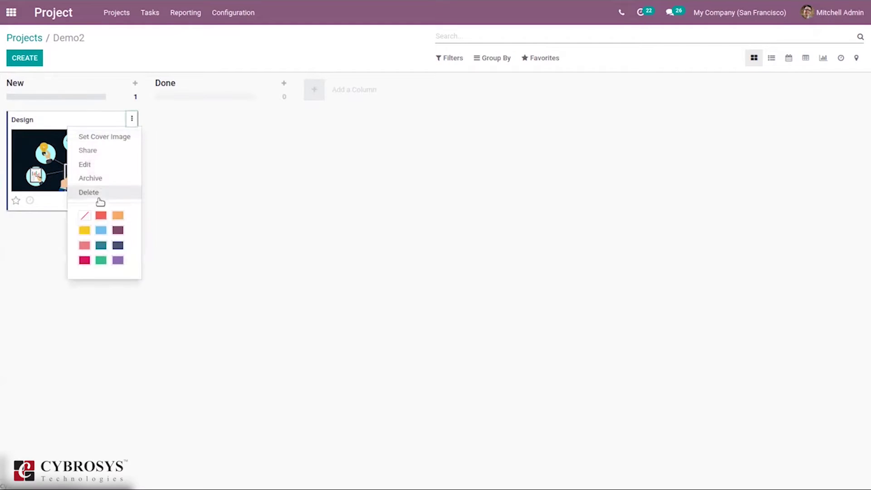
click(100, 215)
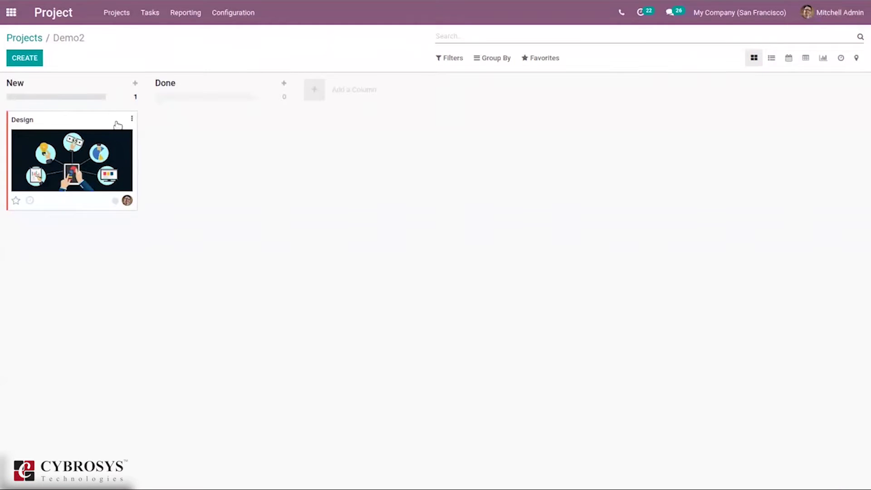
click(16, 201)
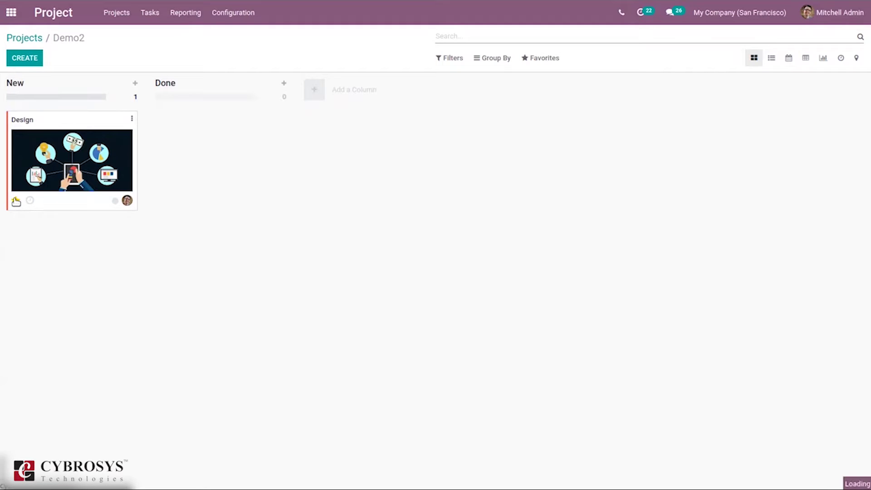
Schedule a Meeting activity with the summary Design Proposal for the Design task, view the meetings calendar and return to the Demo2 board
click(30, 200)
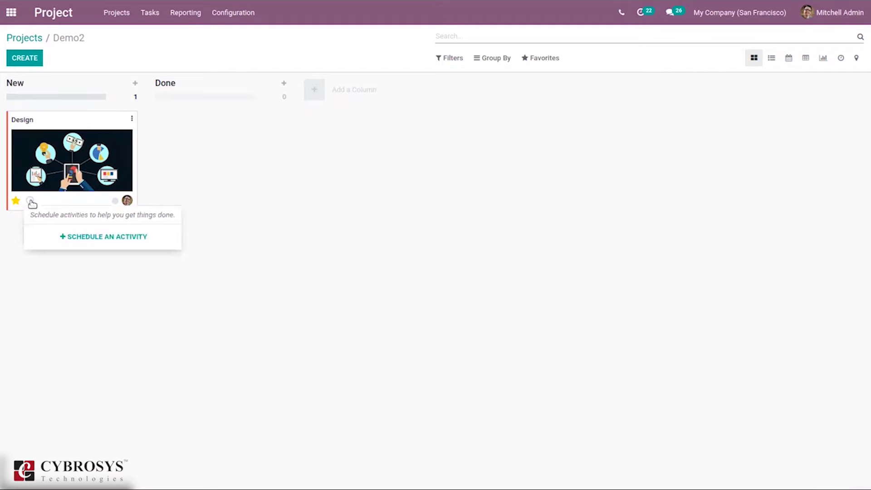
click(80, 235)
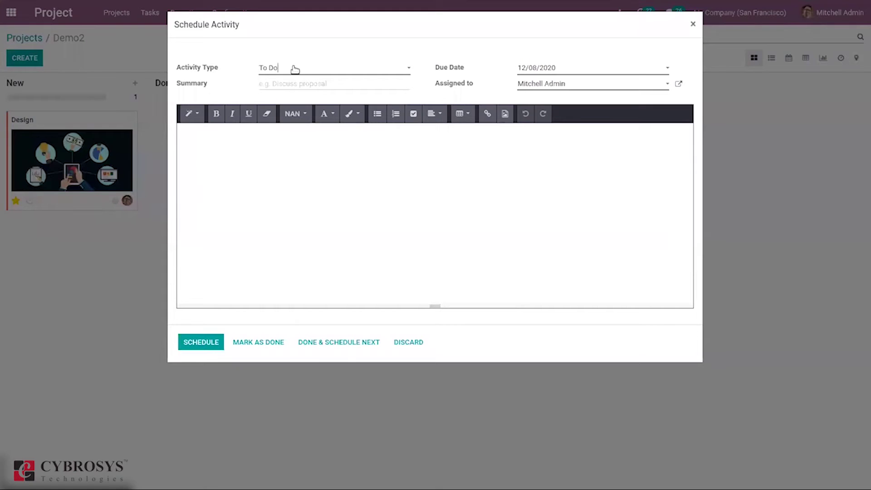
click(294, 69)
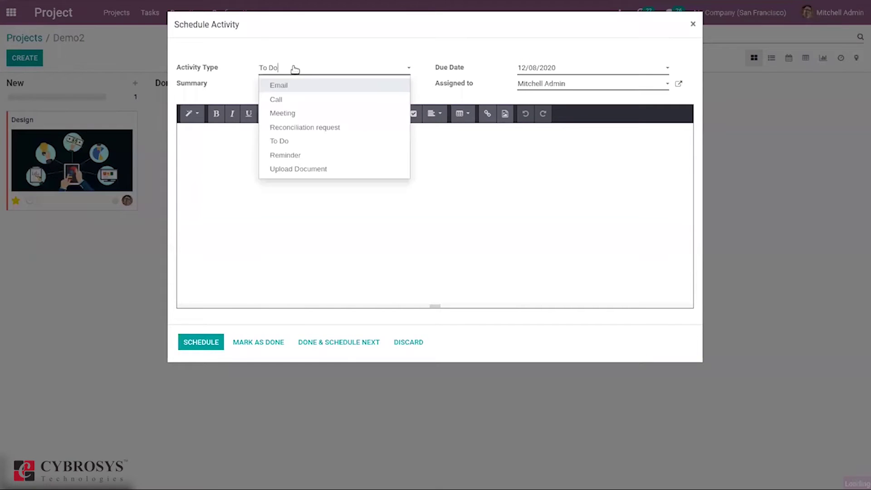
click(295, 113)
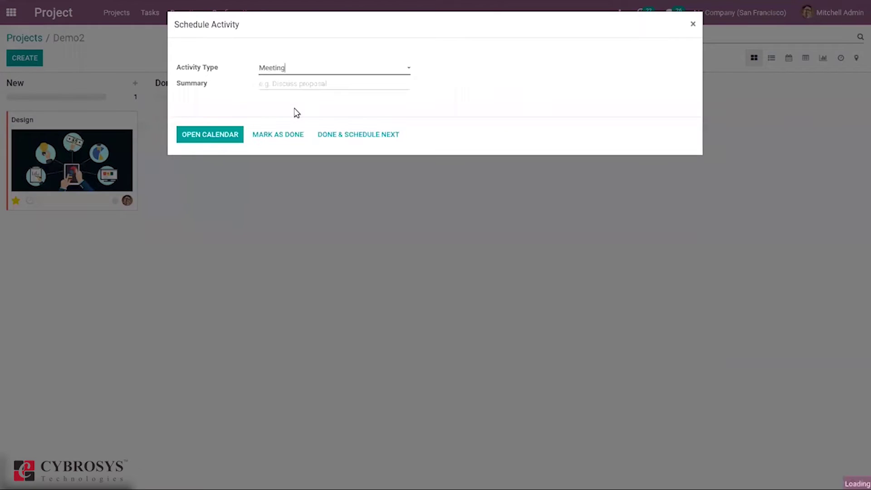
click(332, 89)
text(Design Proposal)
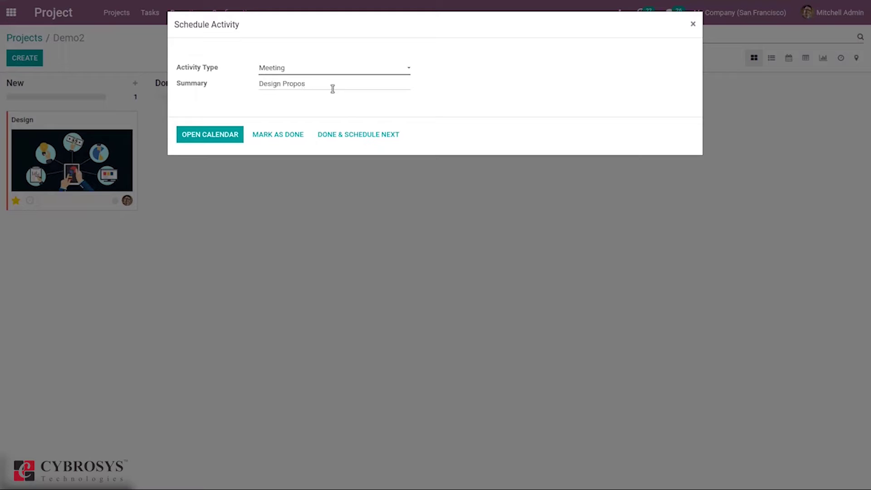
click(232, 135)
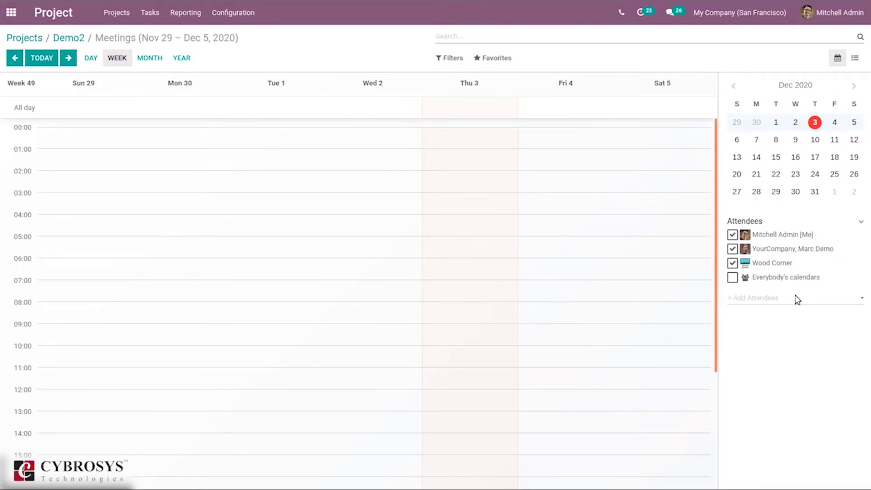
click(78, 40)
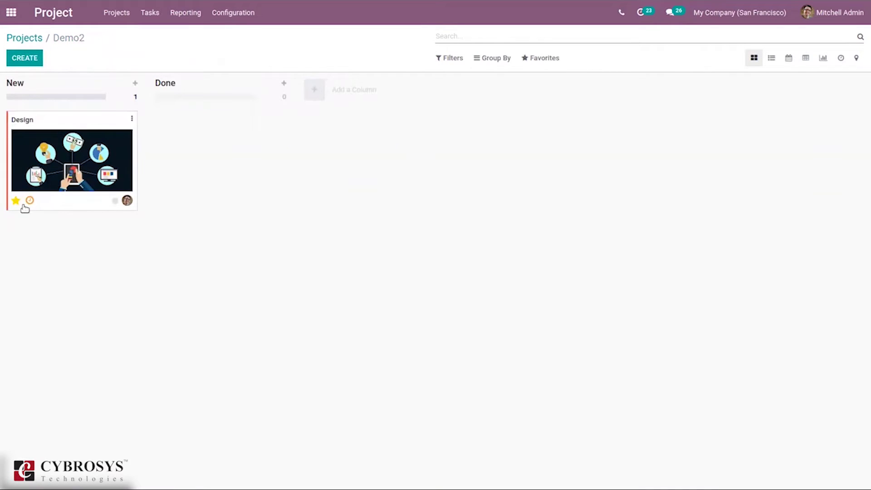
Mark the Design Proposal activity of the Design task as done without feedback
mouse_move(30, 203)
click(30, 201)
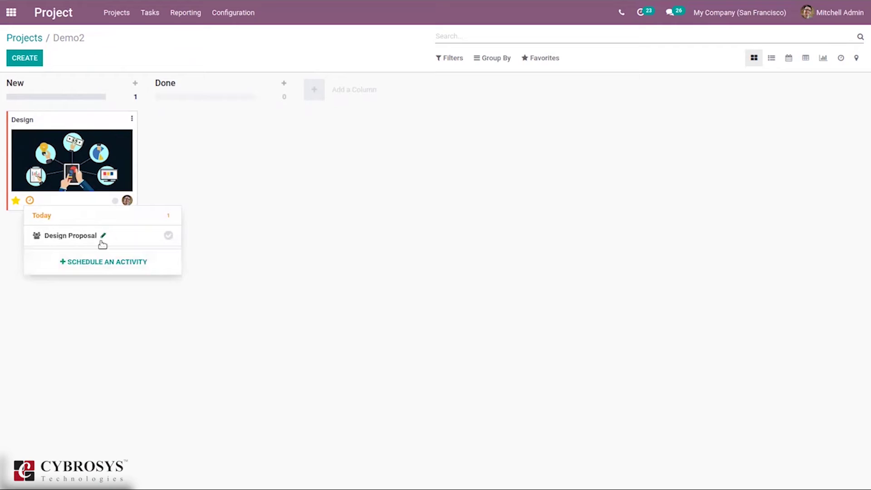
click(168, 236)
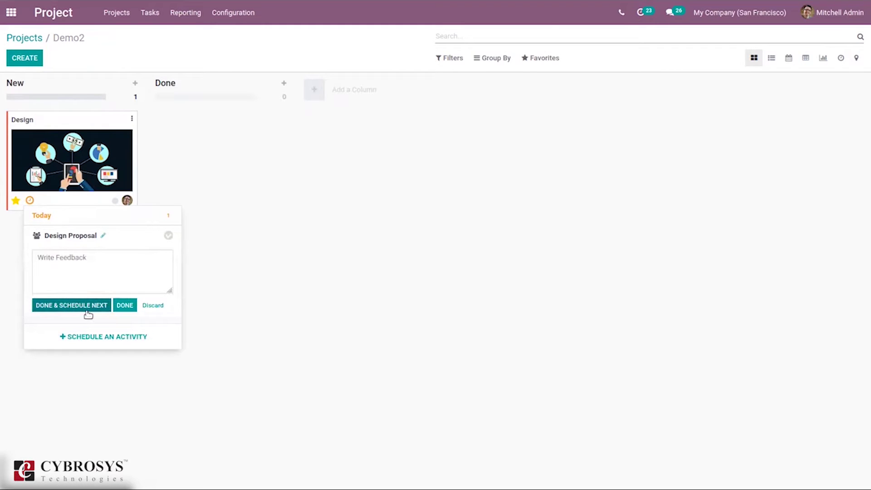
click(125, 307)
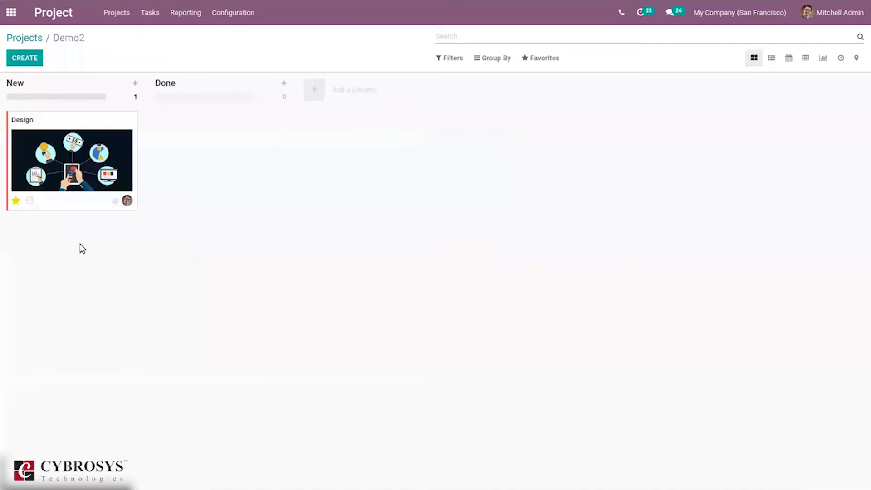
Set the Design task's state to Ready and move its card to the Done stage
click(115, 202)
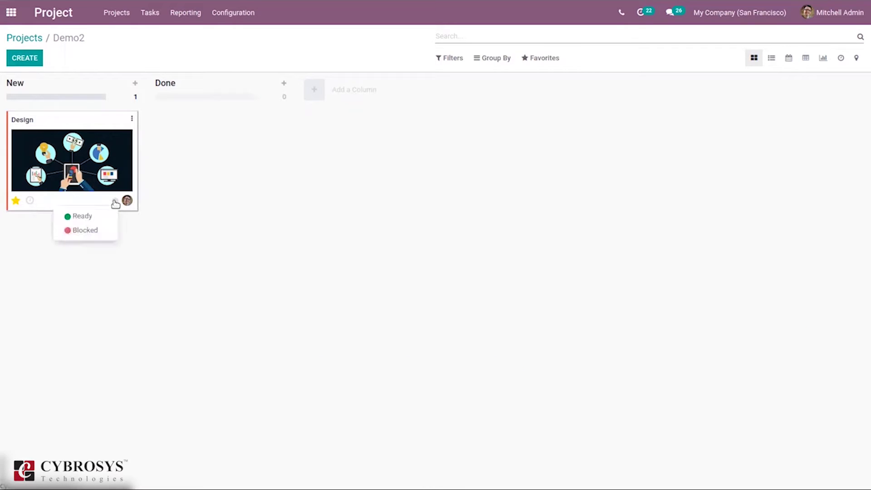
click(81, 220)
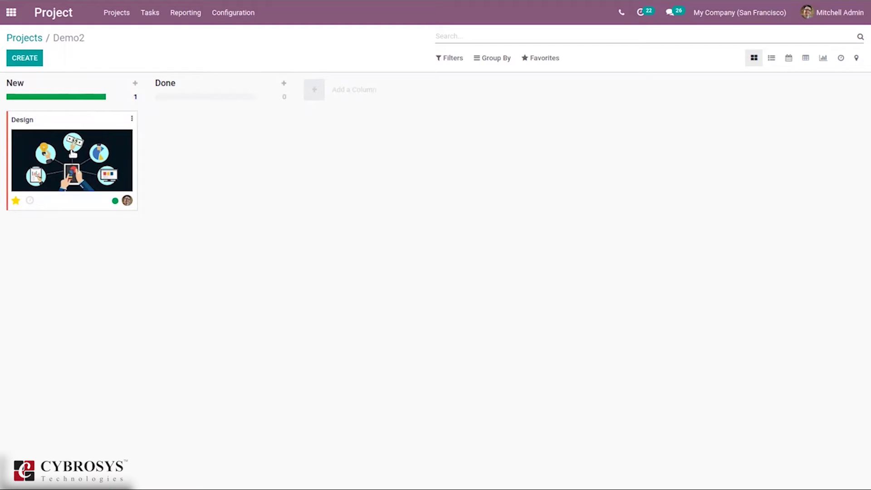
drag(72, 153, 218, 149)
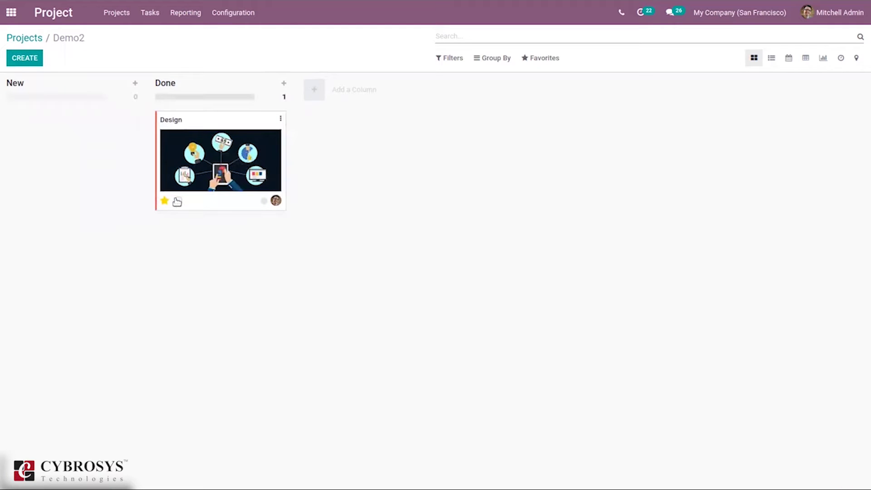
View the assignee's chat window and the Design task's edit form, leaving both without entering anything
click(276, 202)
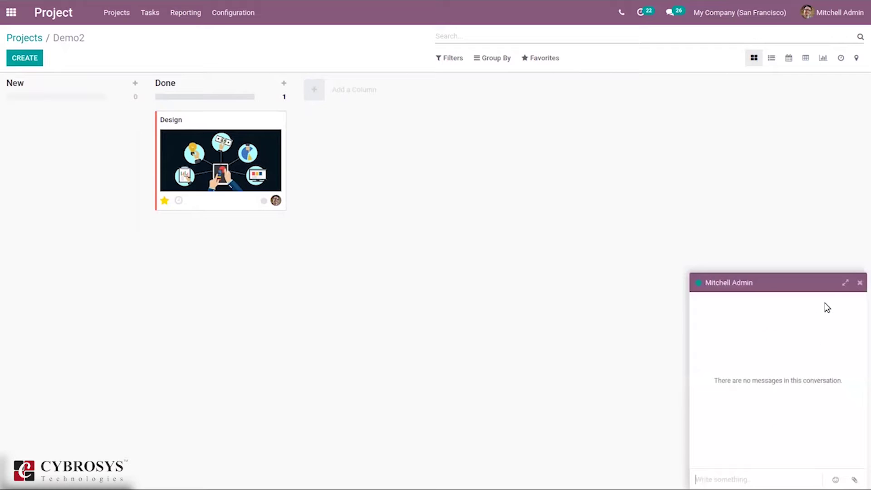
click(859, 285)
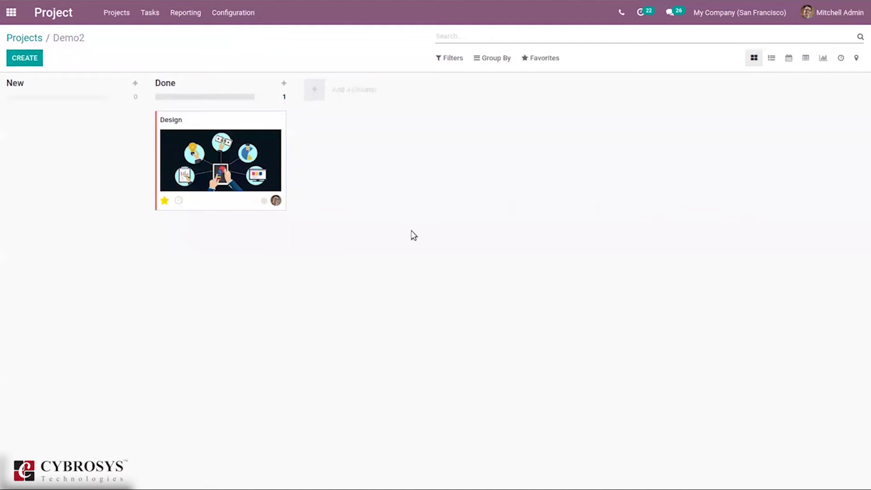
click(281, 120)
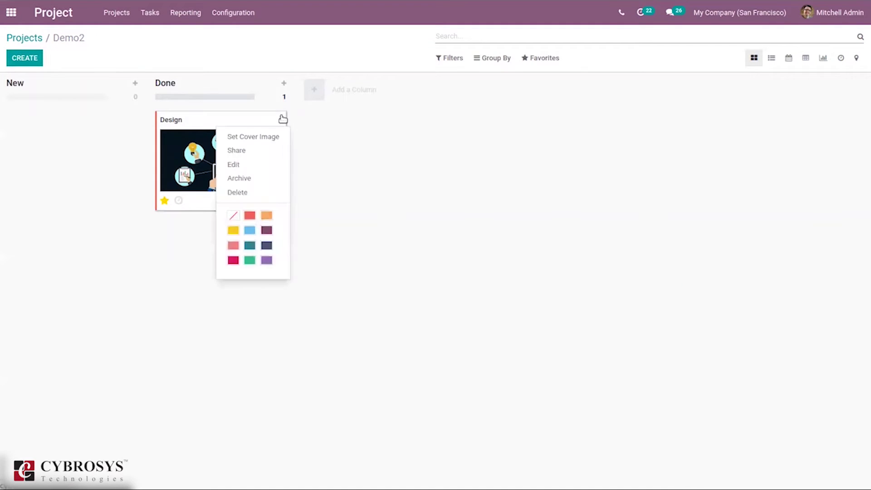
click(255, 163)
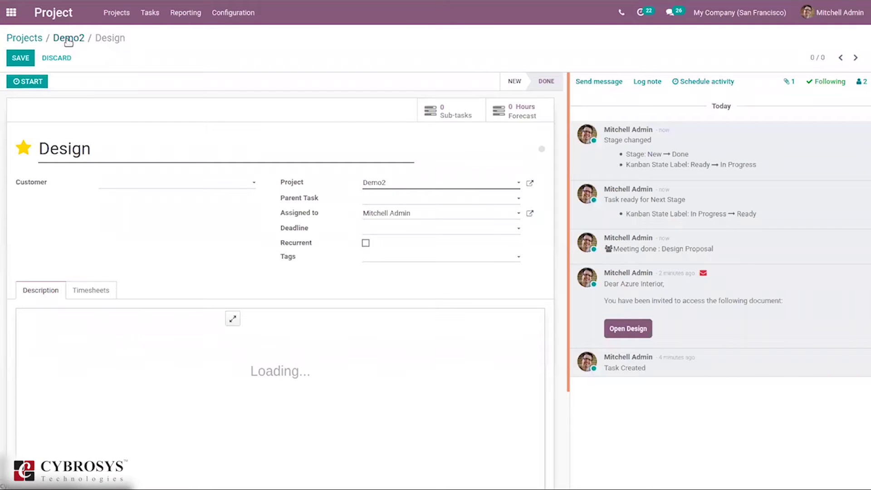
click(68, 40)
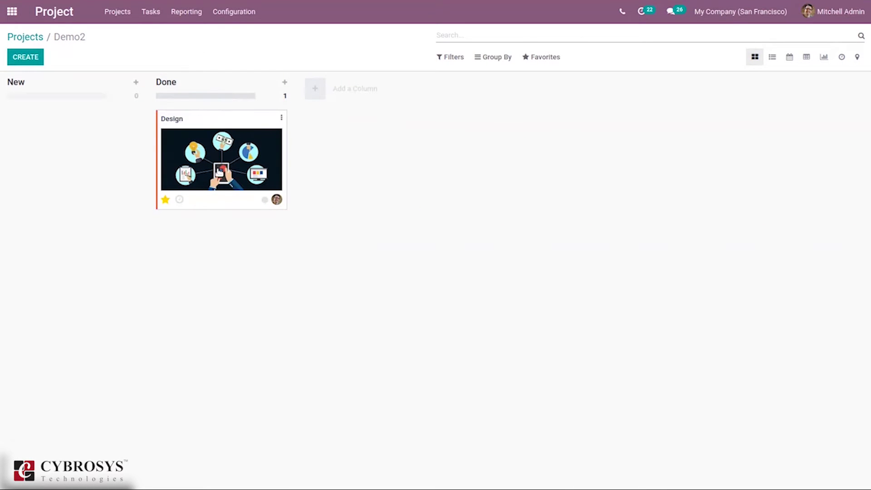
Move the Design task back to the New stage and open it for editing
drag(220, 171, 73, 154)
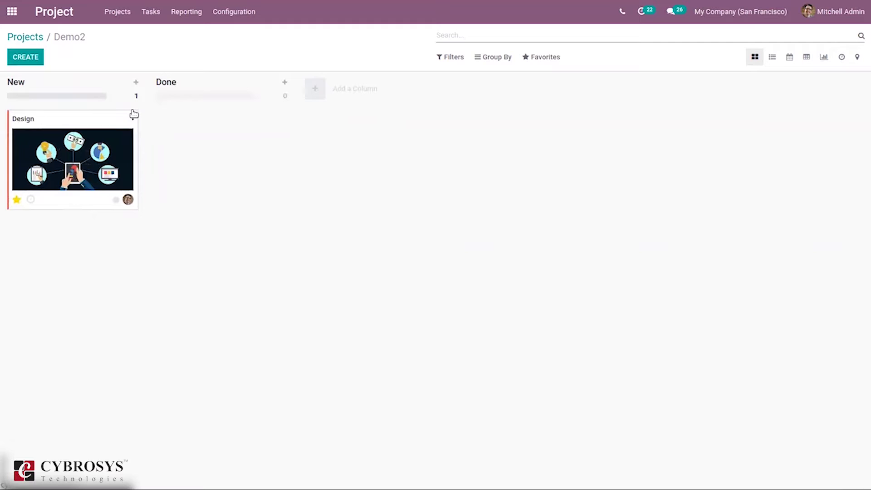
click(132, 117)
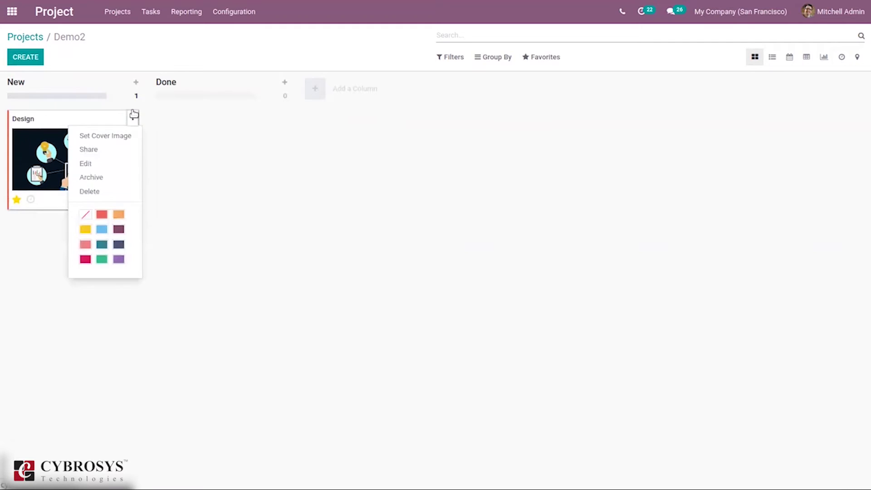
click(90, 164)
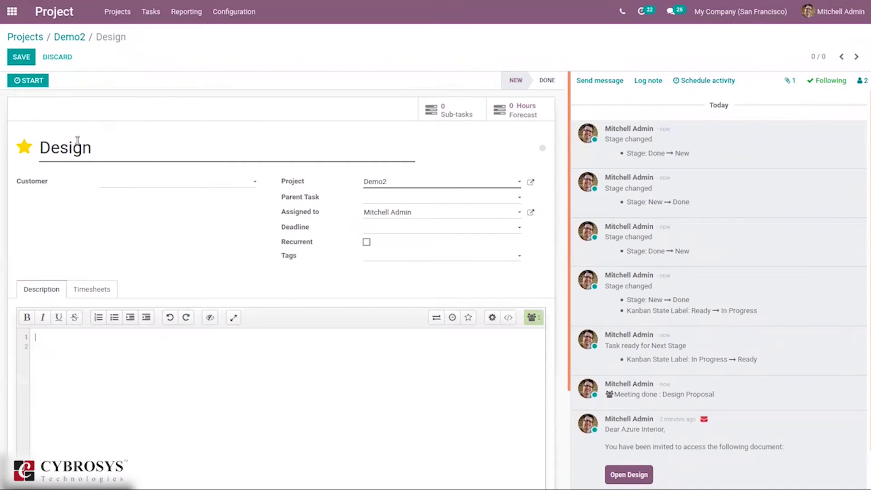
Pick Azure Interior as the Design task's customer and clear the customer again
click(144, 183)
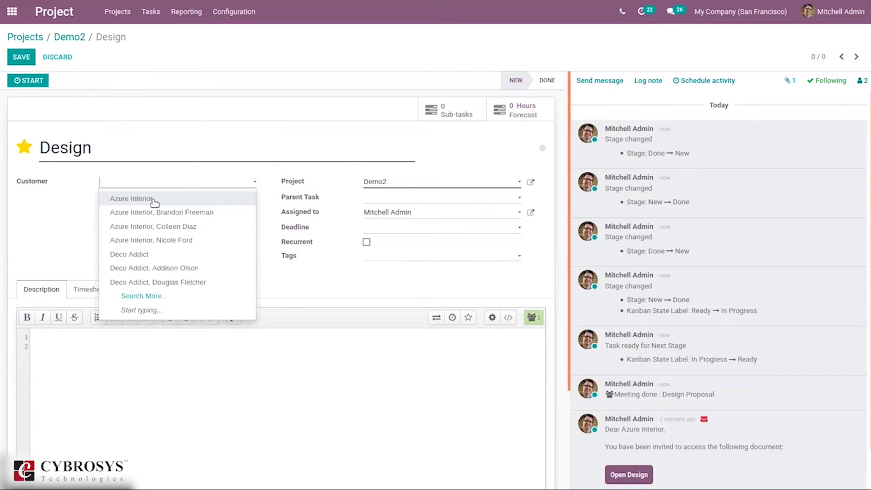
click(191, 200)
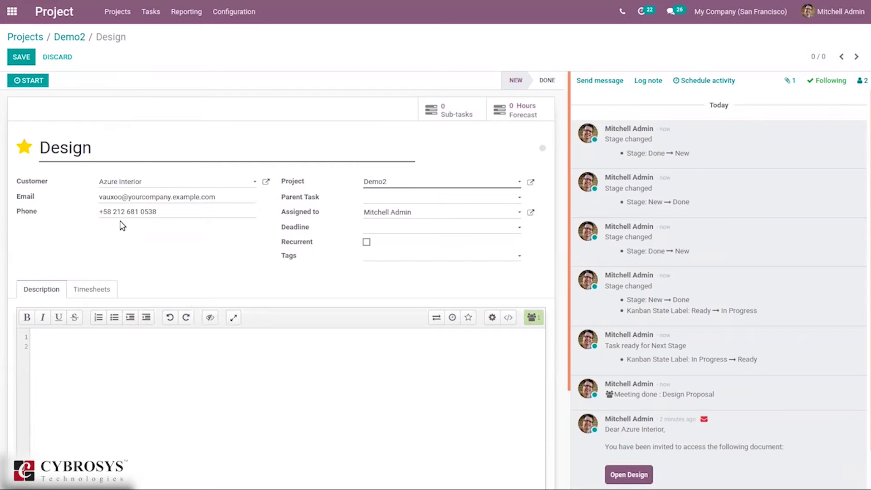
key(BackSpace)
key(BackSpace)
key(BackSpace)
key(BackSpace)
key(BackSpace)
key(BackSpace)
key(BackSpace)
key(BackSpace)
key(BackSpace)
key(BackSpace)
key(BackSpace)
key(BackSpace)
key(BackSpace)
key(BackSpace)
click(69, 204)
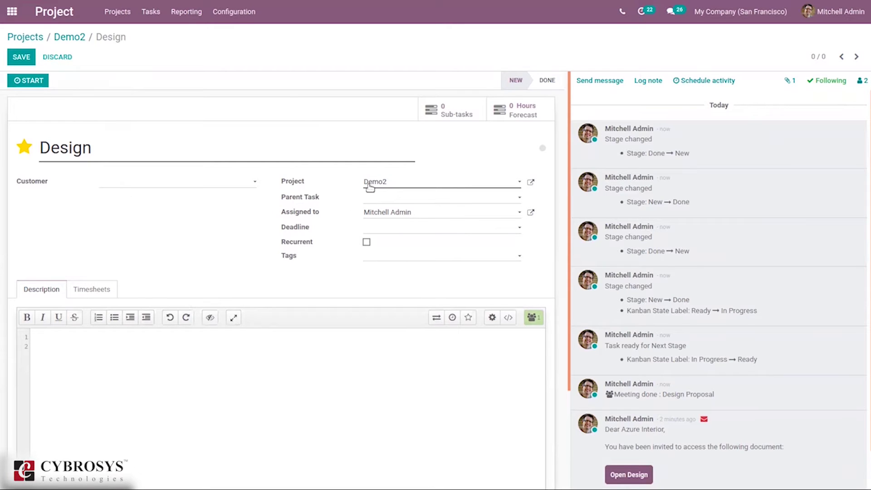
Review the available choices for the parent task and the assignee without selecting any
click(379, 198)
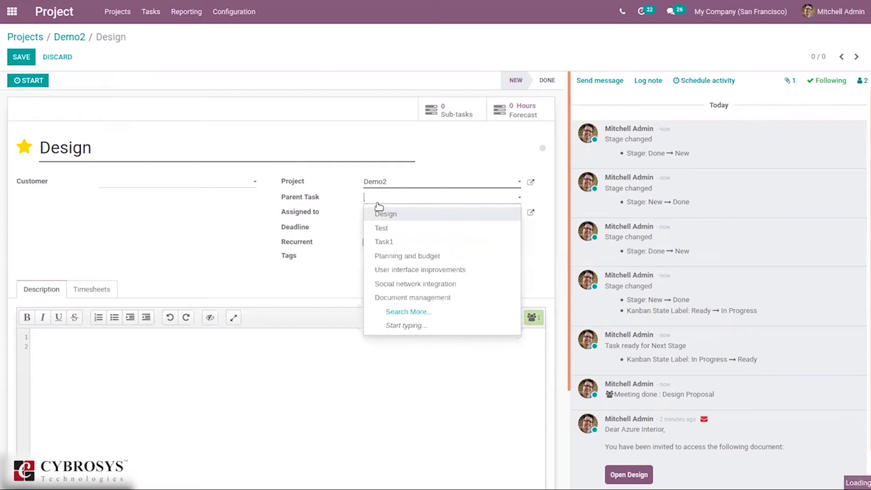
click(321, 189)
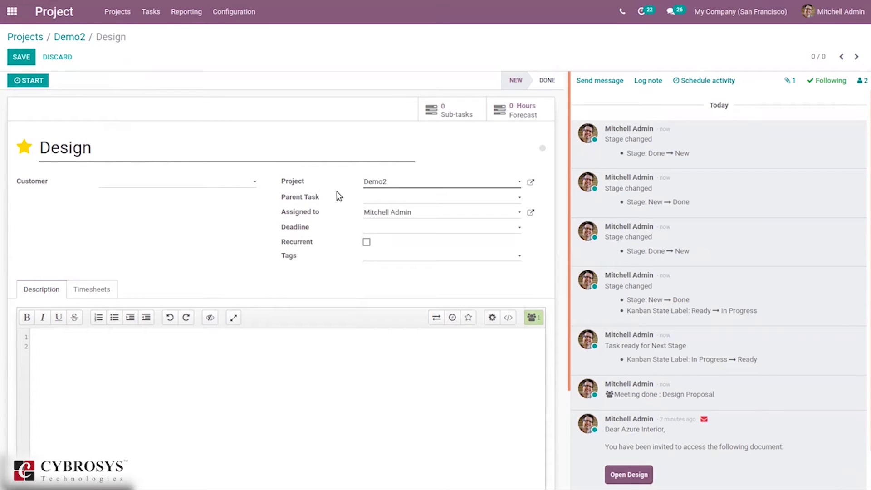
click(381, 211)
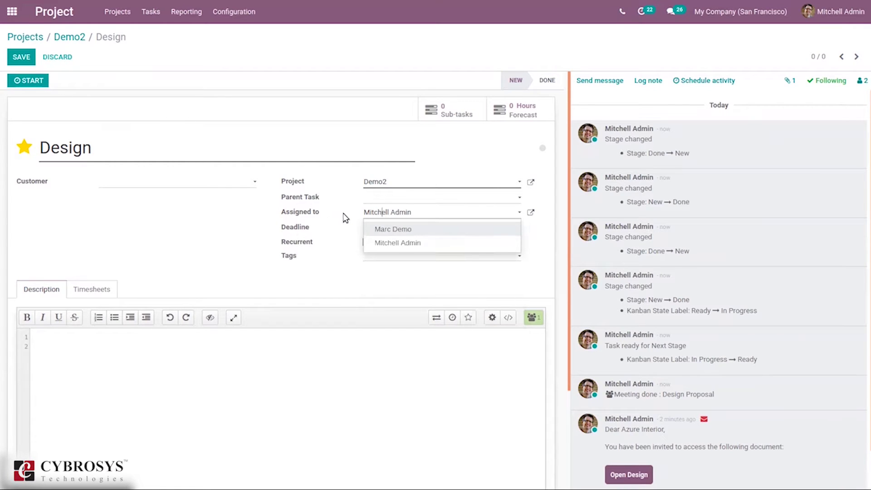
click(345, 218)
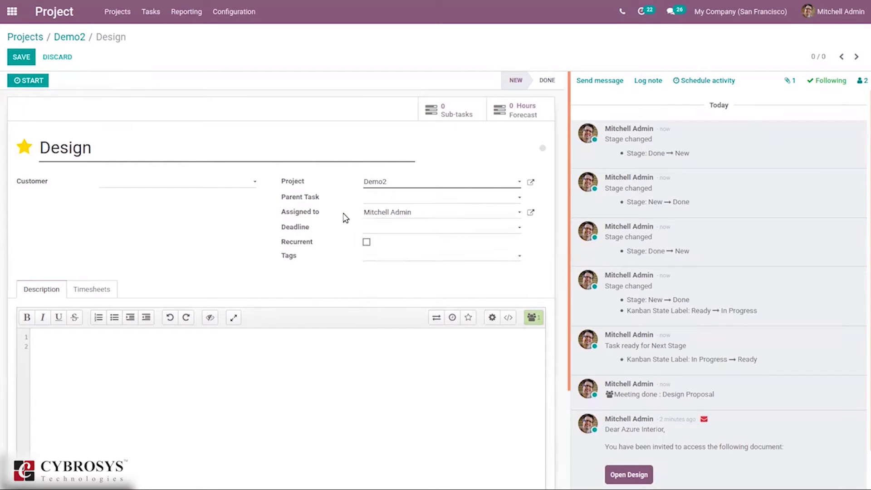
Set the Design task's deadline to 12/04/2020
click(379, 226)
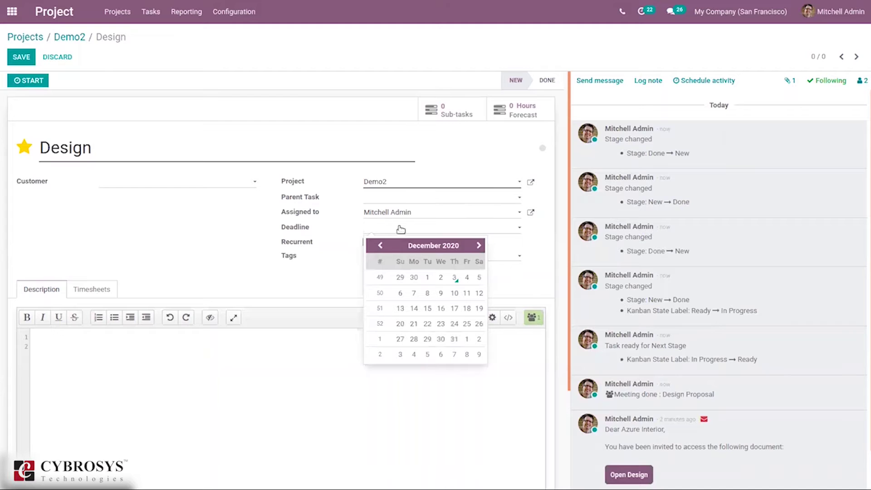
click(467, 277)
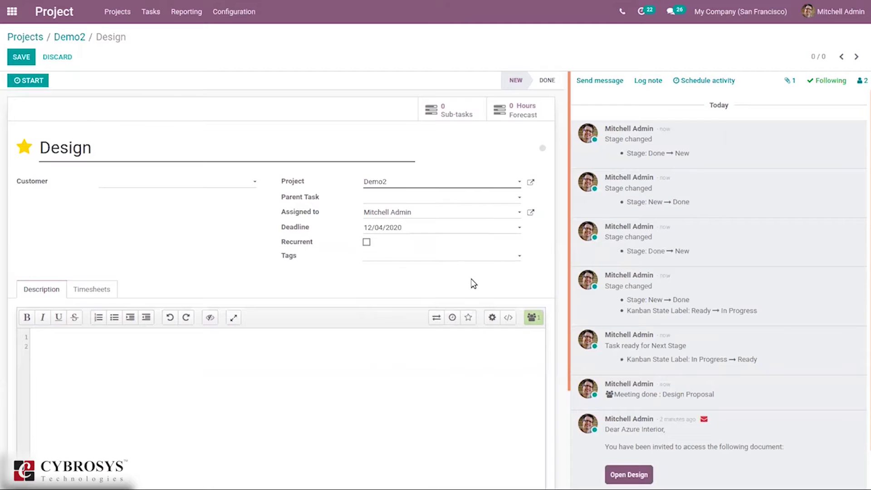
click(385, 232)
click(340, 254)
Make the Design task recurrent and review the repeat unit options in its recurrence settings
click(366, 243)
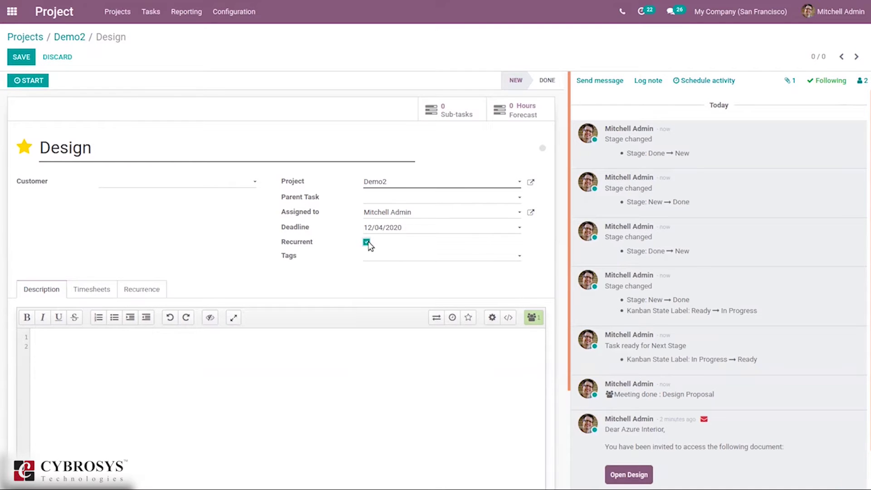
click(367, 243)
click(367, 243)
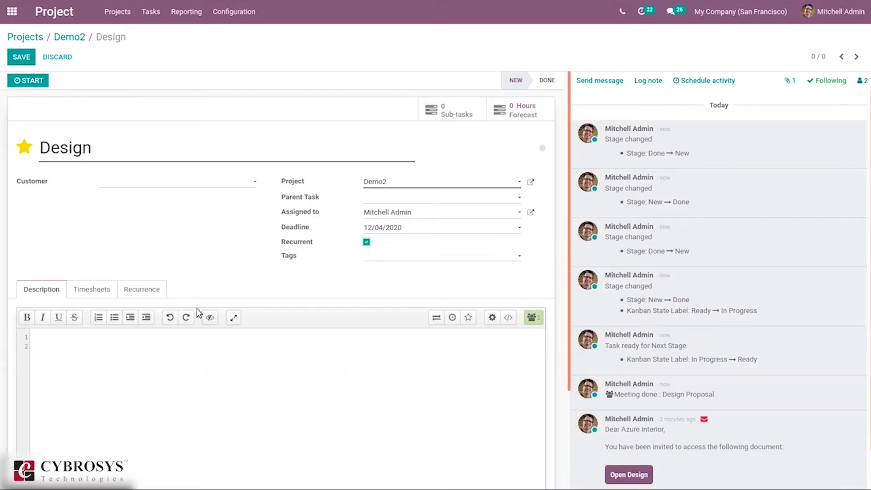
click(155, 293)
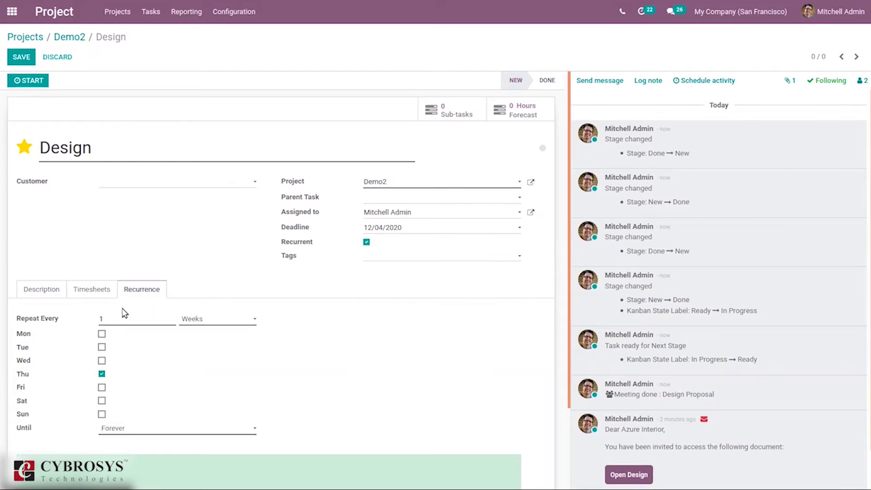
click(197, 322)
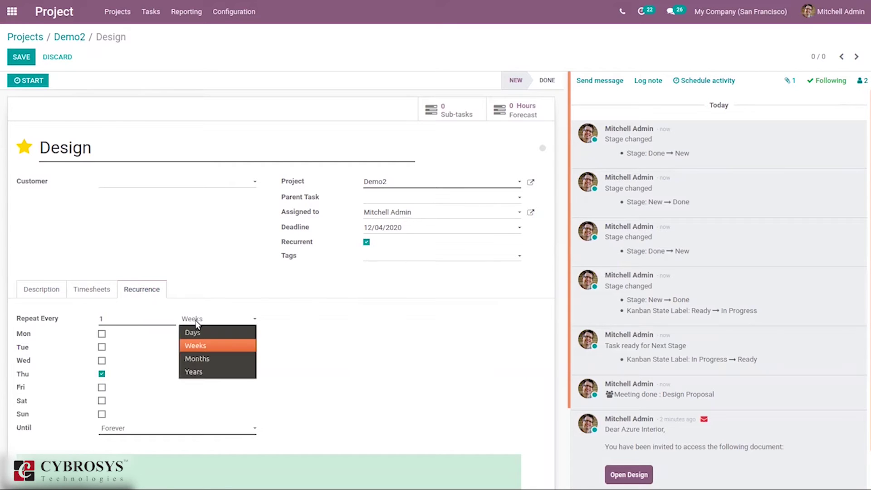
click(119, 317)
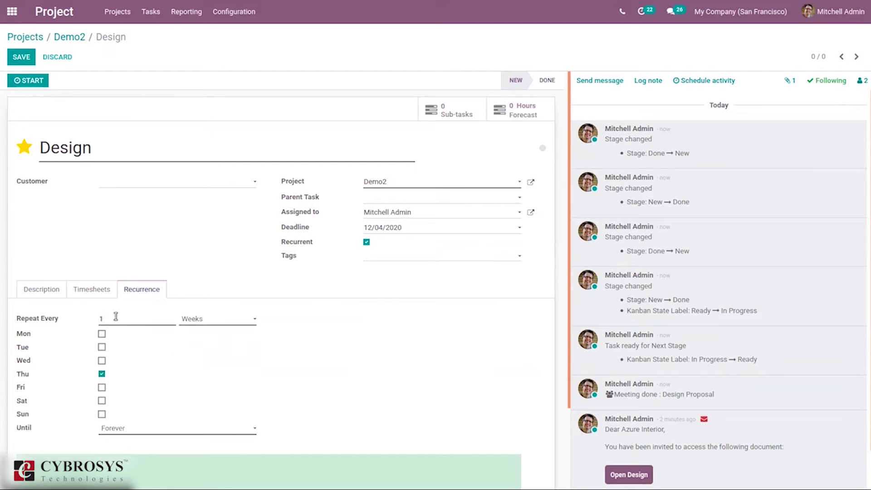
Set the Design task's recurrence to repeat every day until an end date
click(195, 322)
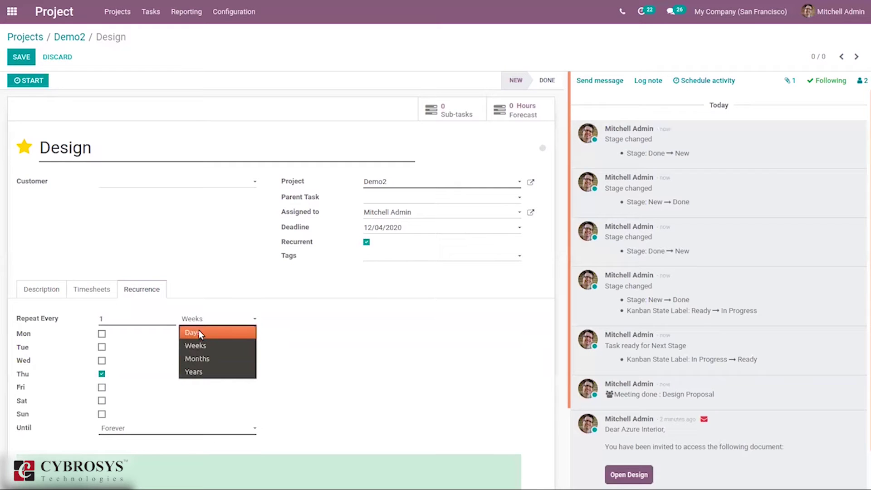
click(199, 331)
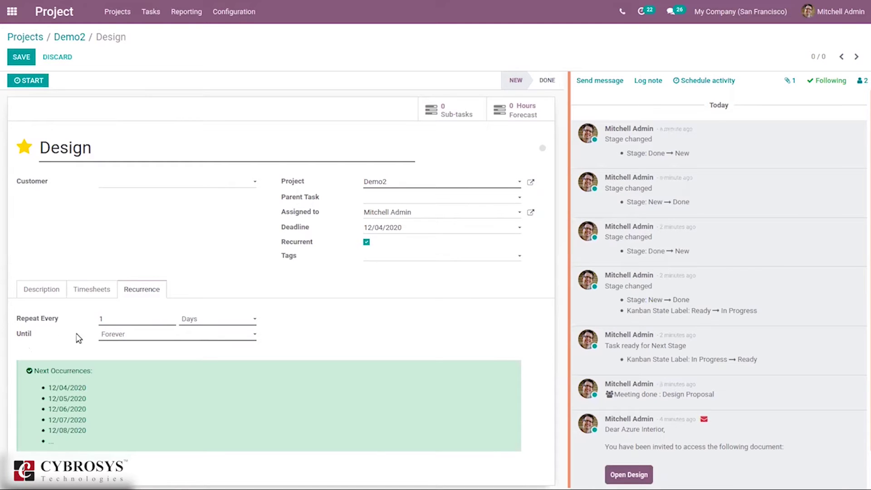
click(114, 336)
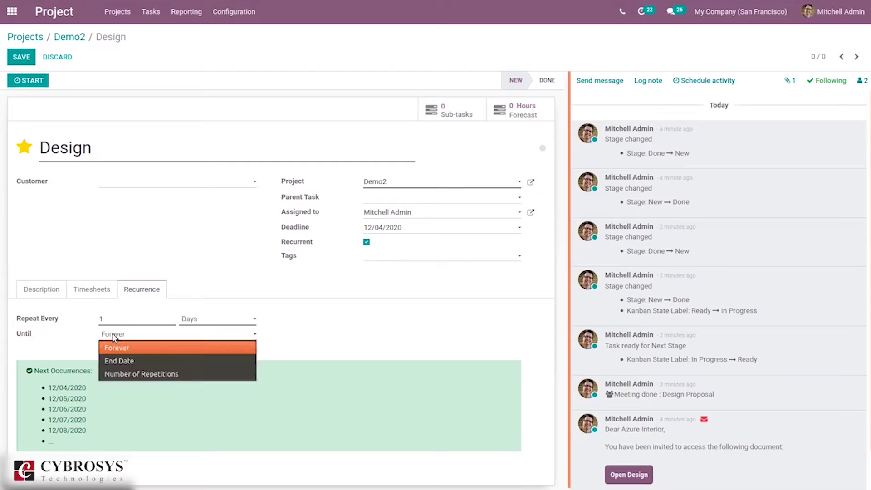
click(128, 358)
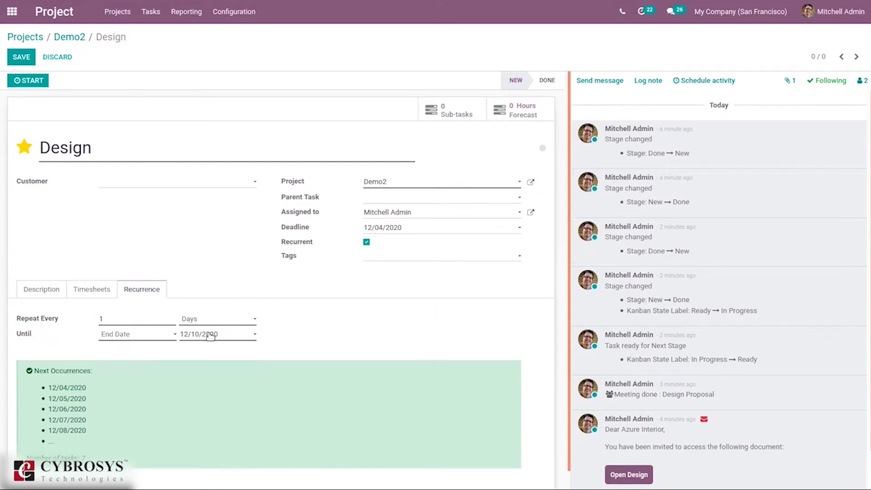
Limit the daily recurrence to 5 repetitions and review the other end options
click(145, 340)
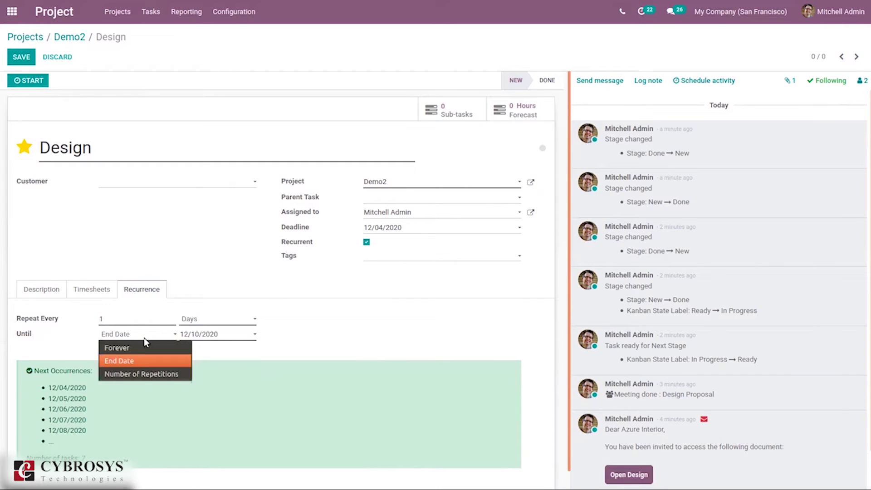
click(140, 374)
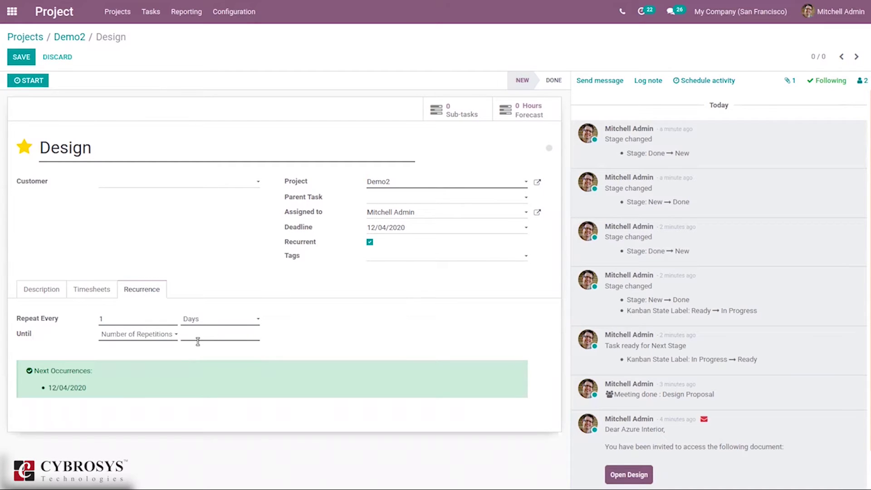
click(158, 335)
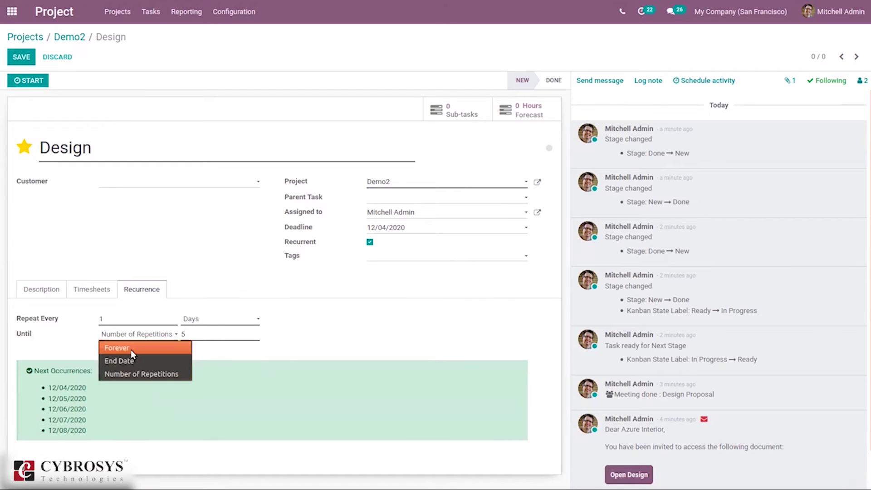
Change the recurrence to weekly, add Wednesday as a repeat day, and review the end options
click(213, 321)
click(213, 321)
click(208, 347)
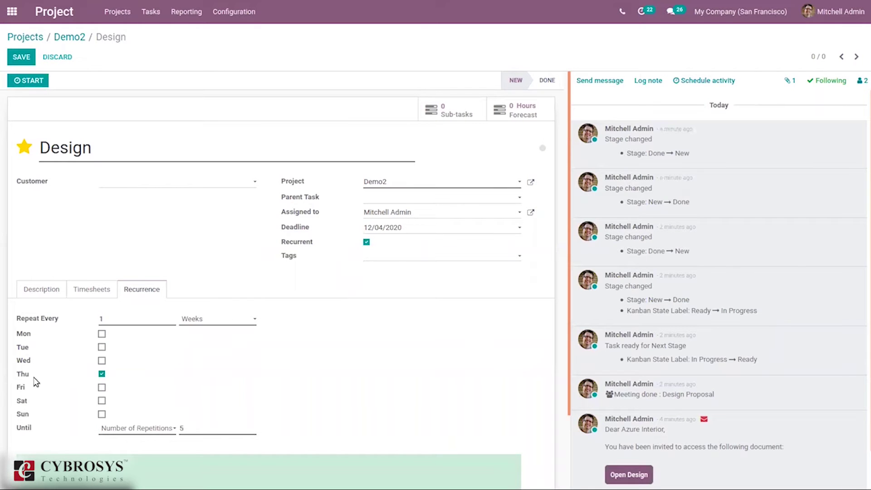
click(101, 361)
drag(565, 181, 566, 251)
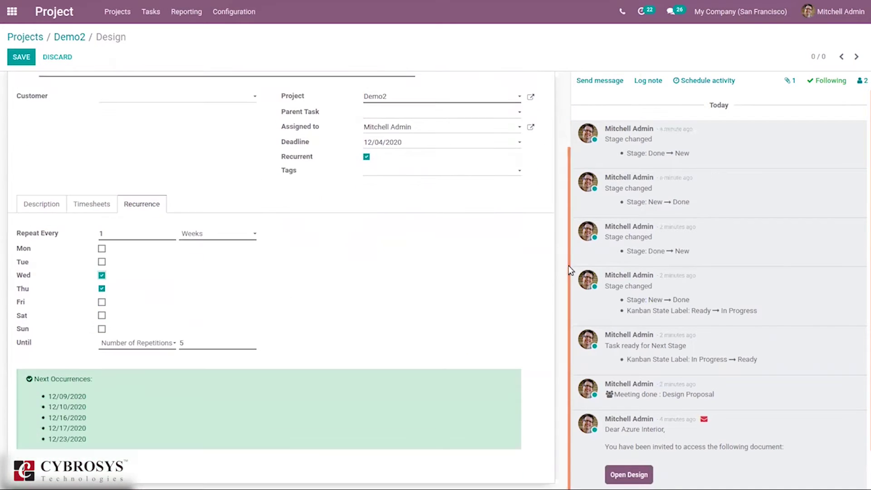
click(132, 343)
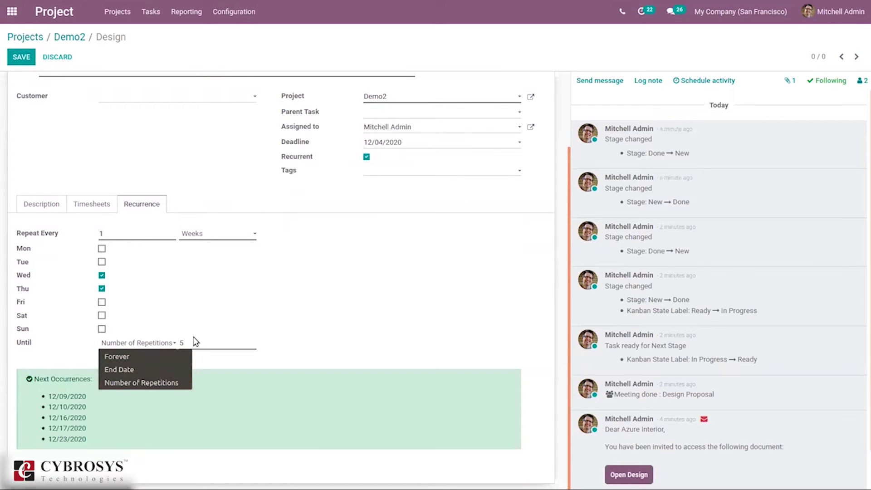
click(195, 347)
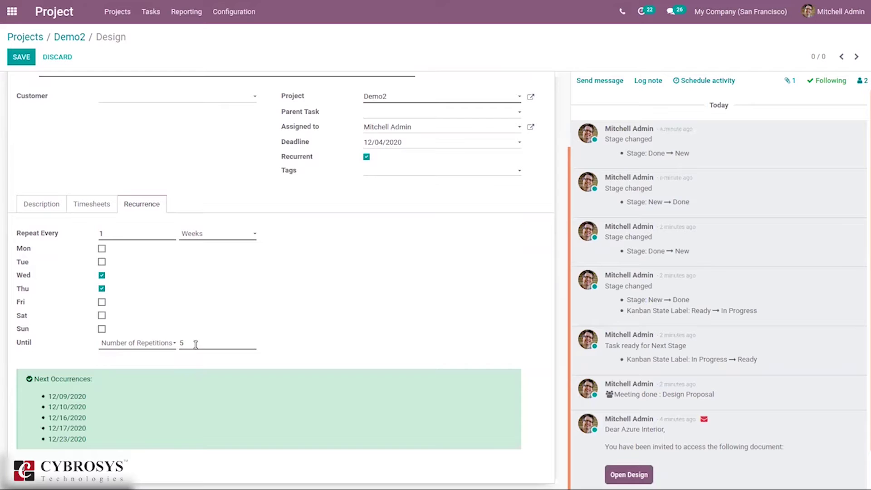
Change the recurrence to monthly, repeating on a day of the month, and review the weekday options
click(192, 241)
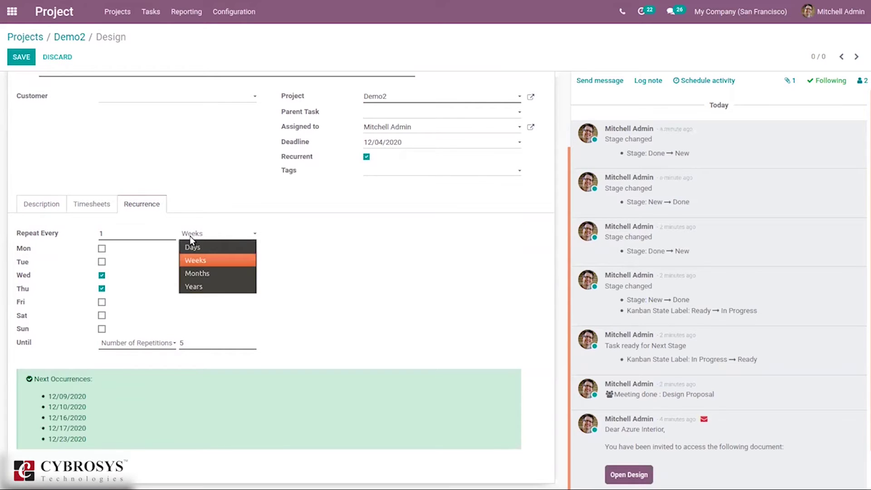
click(211, 274)
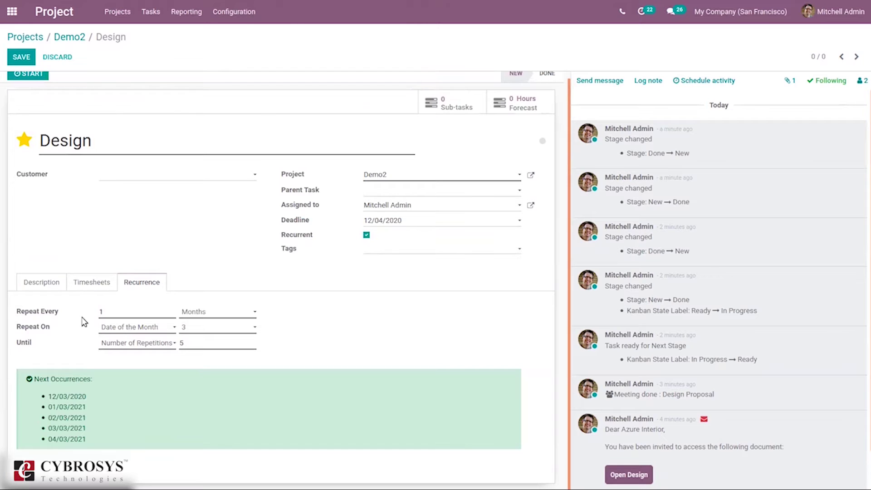
click(128, 328)
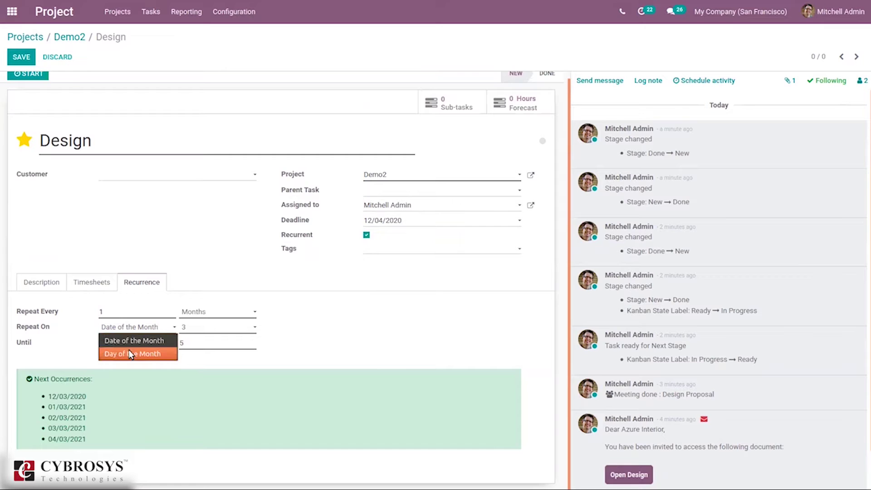
click(151, 356)
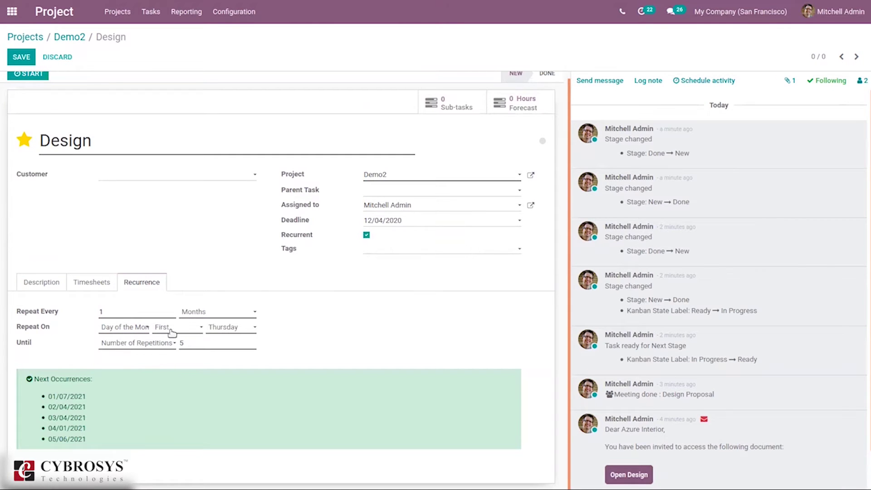
click(233, 327)
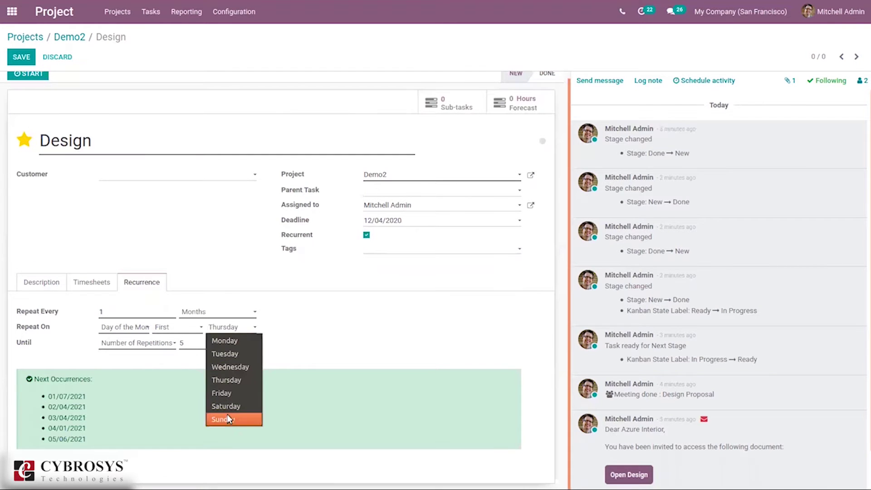
click(325, 347)
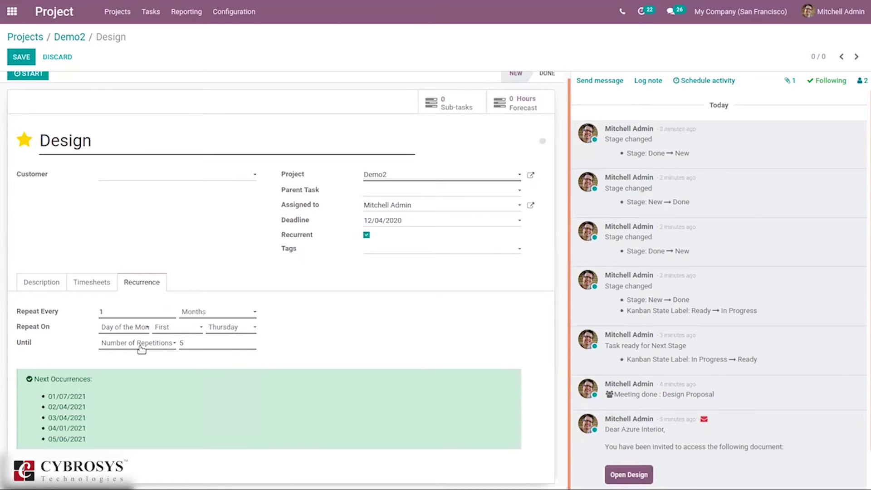
Change the recurrence unit to Years and turn off recurrence for the Design task
click(183, 316)
click(198, 365)
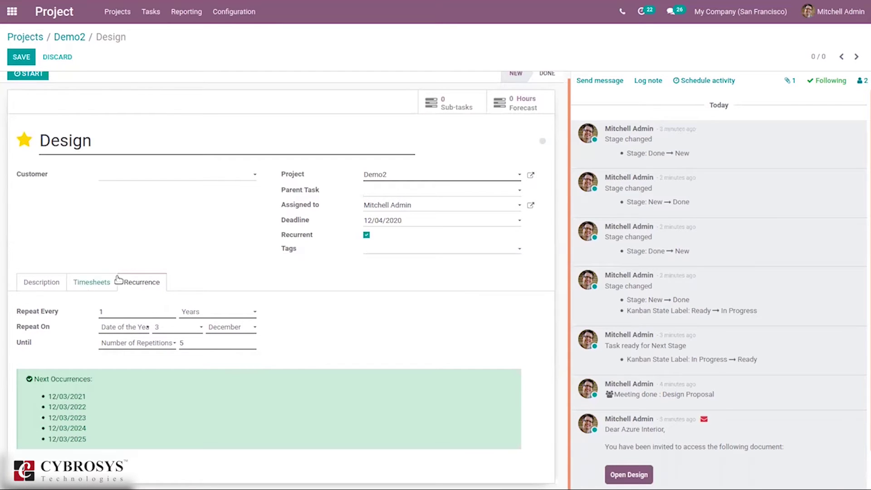
click(366, 236)
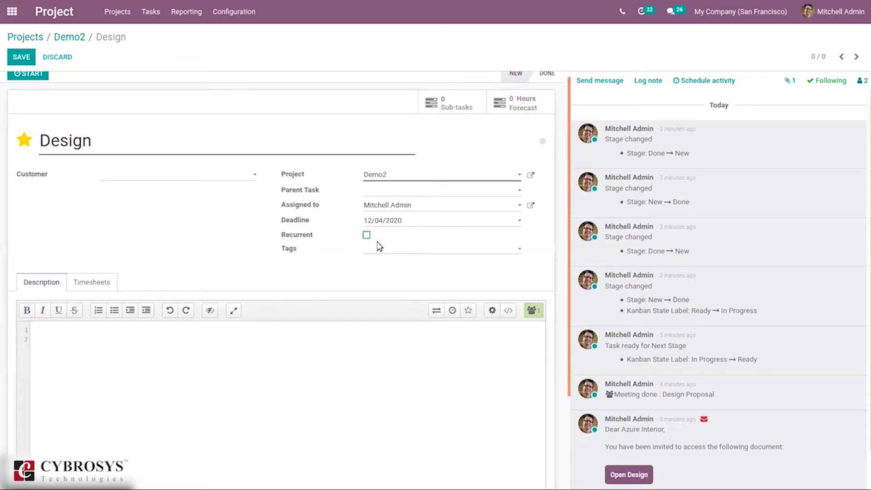
Add the New Feature and Experiment tags to the Design task
click(382, 245)
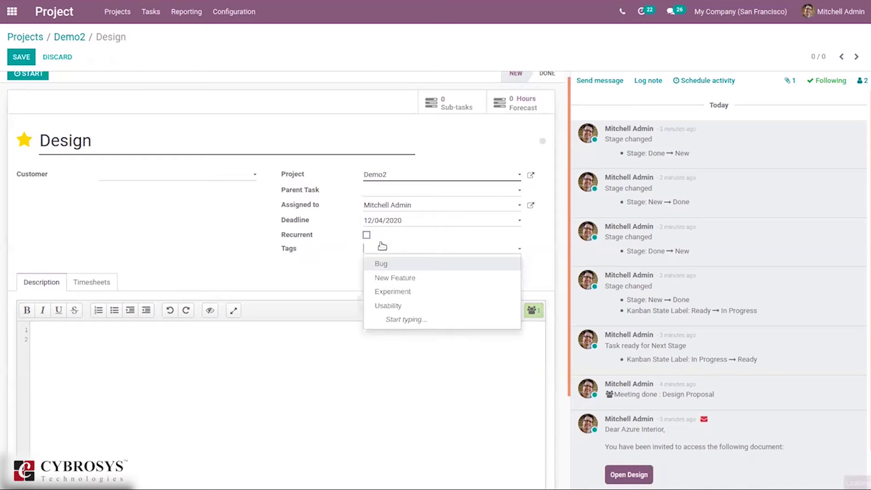
click(410, 278)
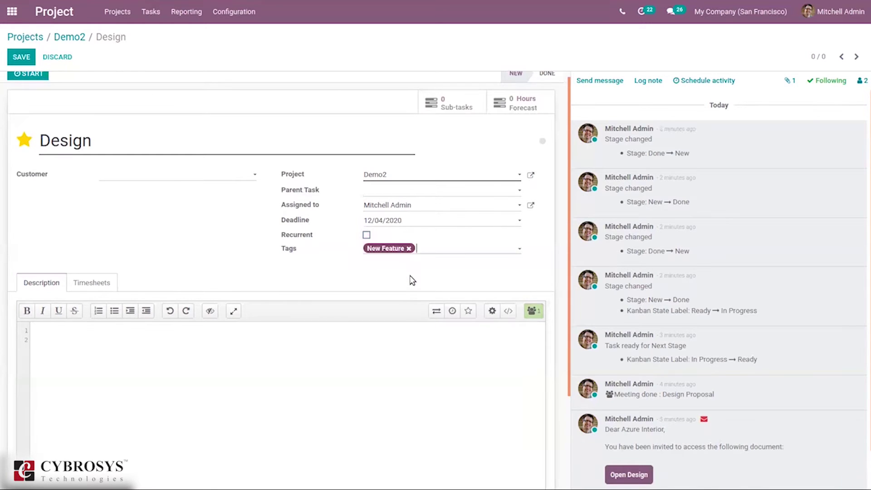
click(431, 250)
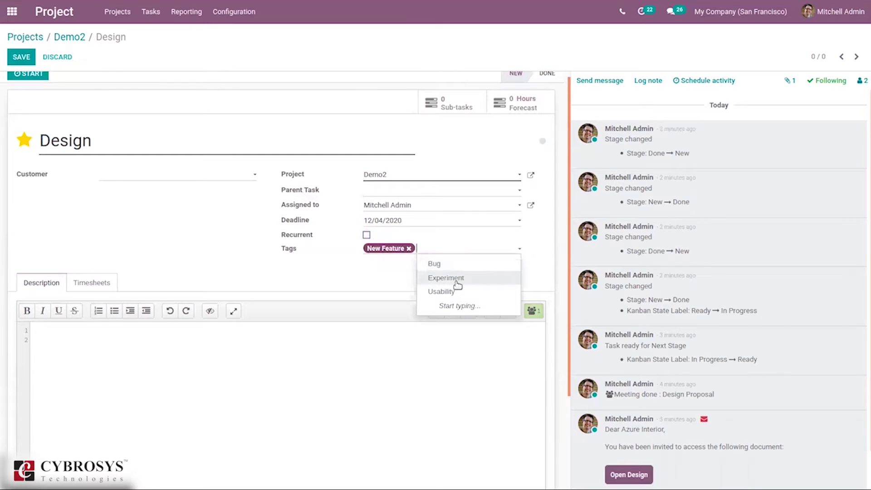
click(456, 283)
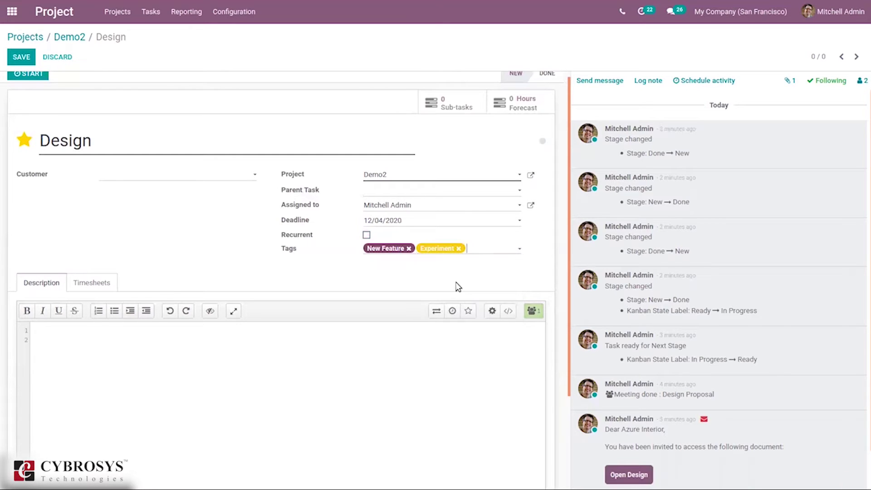
Look over the Design task's description and timesheet sections
click(86, 285)
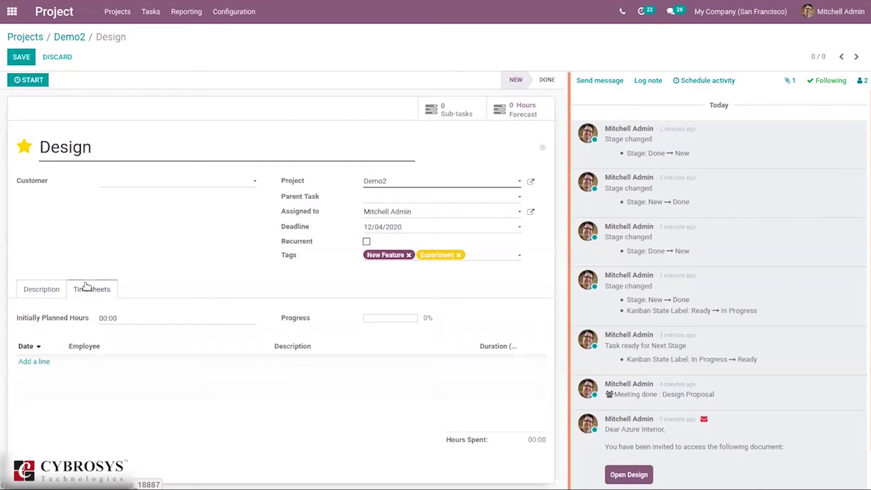
click(50, 288)
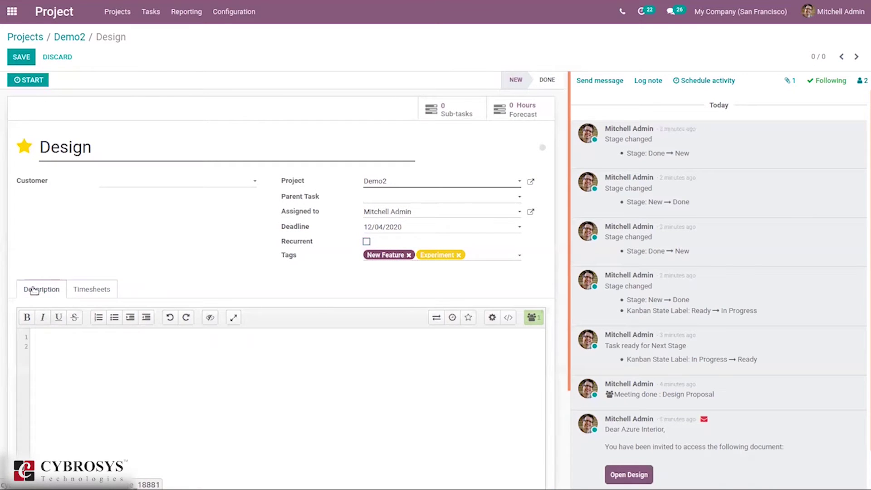
click(99, 291)
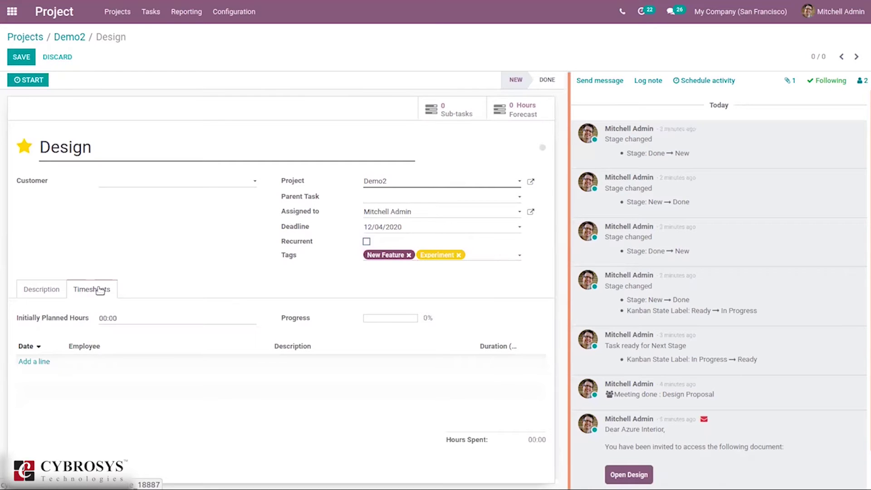
Log a 04:00 timesheet line described "Initial Design" for another employee, and set the initially planned hours to 08:00
click(40, 362)
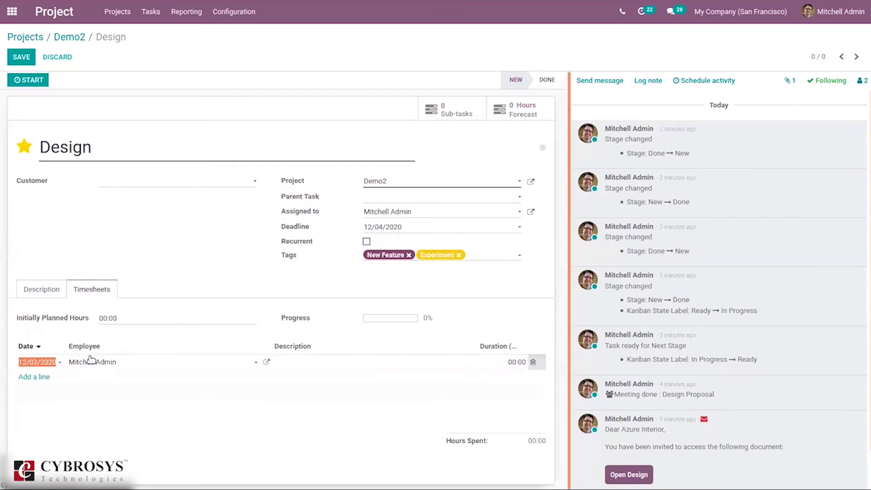
click(121, 362)
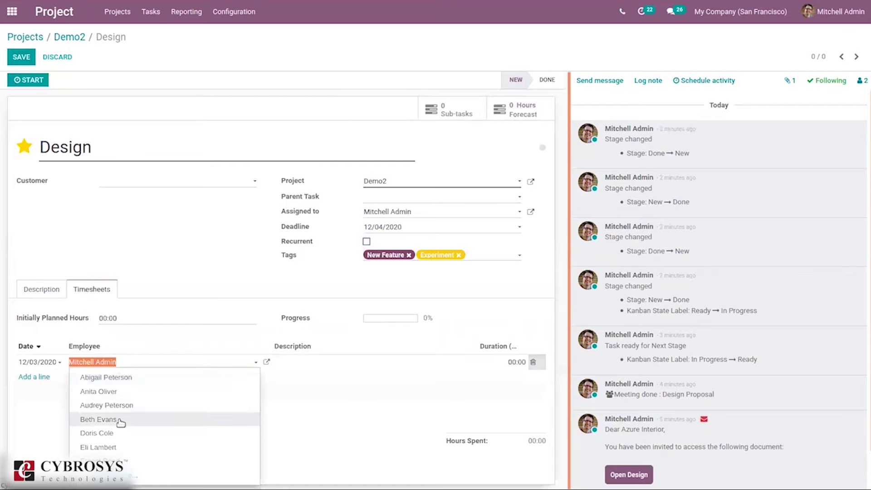
click(118, 390)
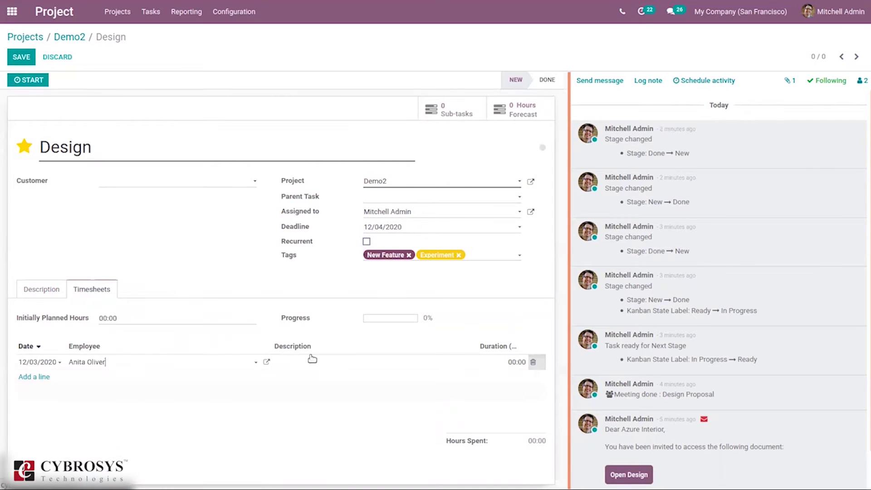
text(Initial Design)
click(314, 288)
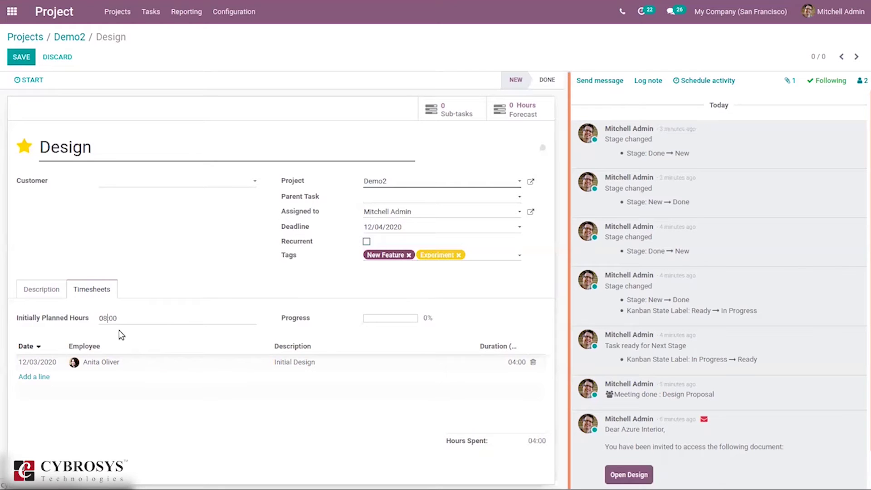
click(217, 293)
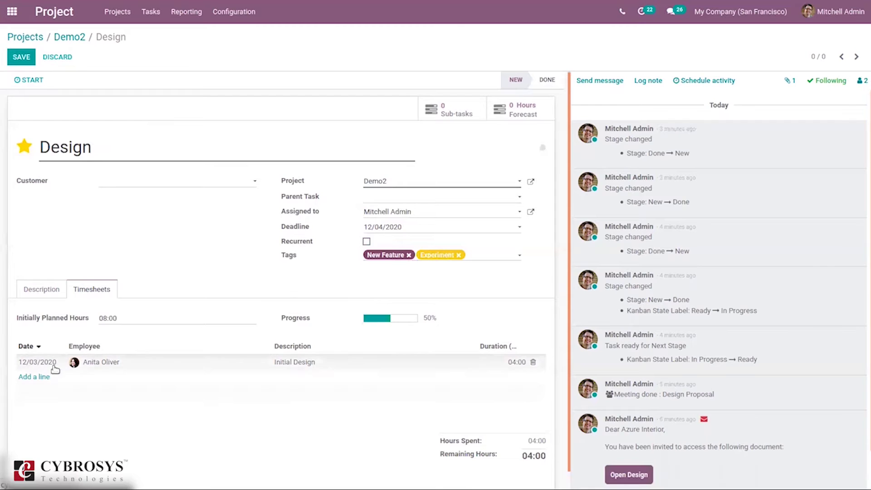
Add a second timesheet line for the default employee, described "Initial design", with a duration of 02:00
click(29, 376)
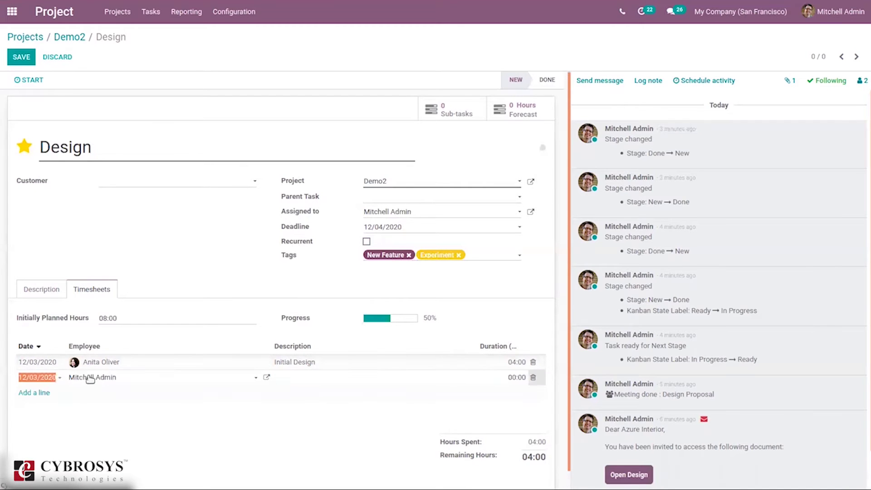
click(102, 377)
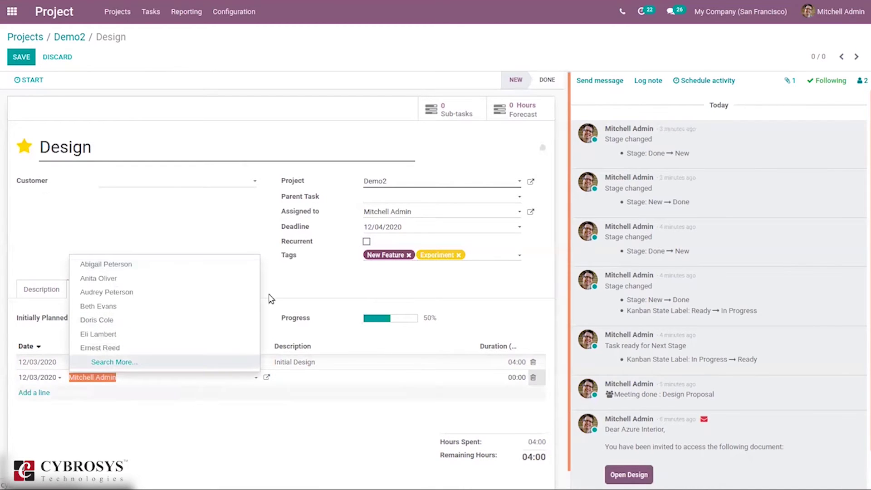
click(296, 379)
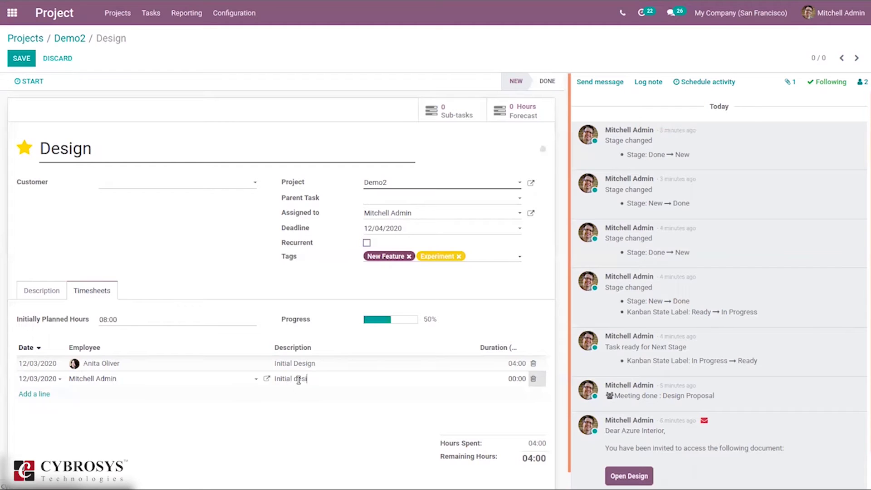
click(513, 376)
click(514, 375)
click(504, 319)
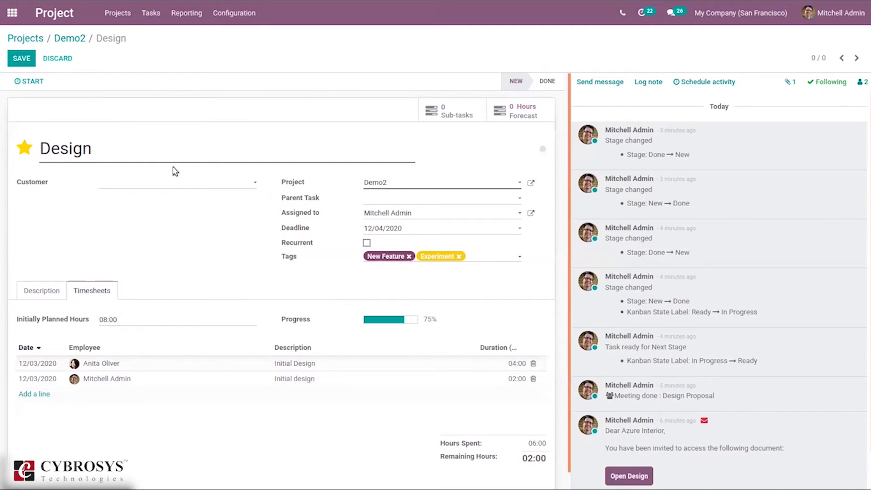
Save the Design task, run its timer, and record the tracked 00:15 as a timesheet line without a description
click(21, 60)
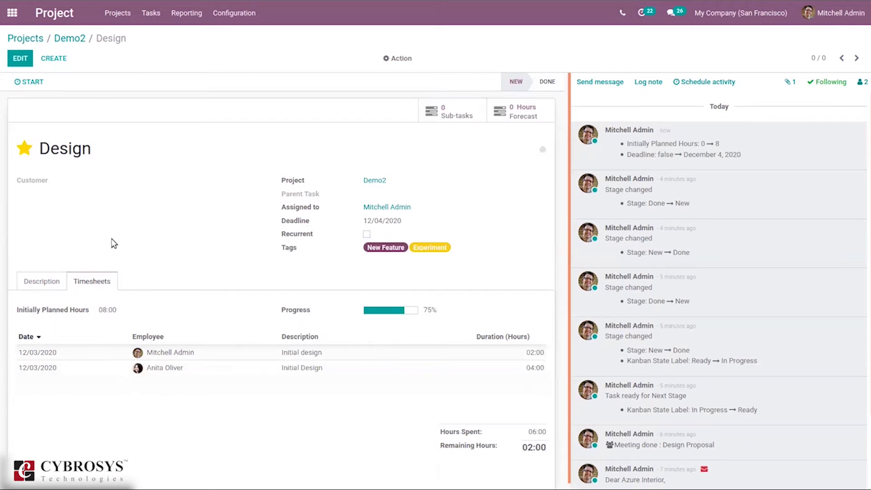
click(27, 83)
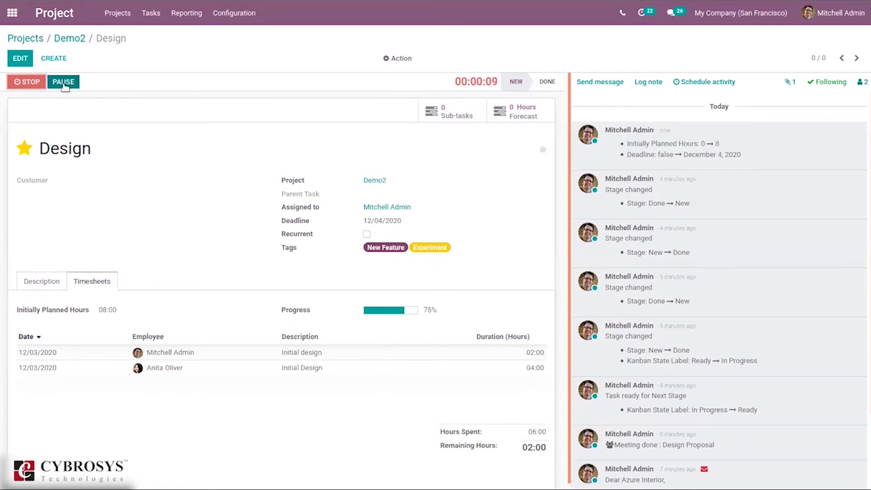
click(22, 81)
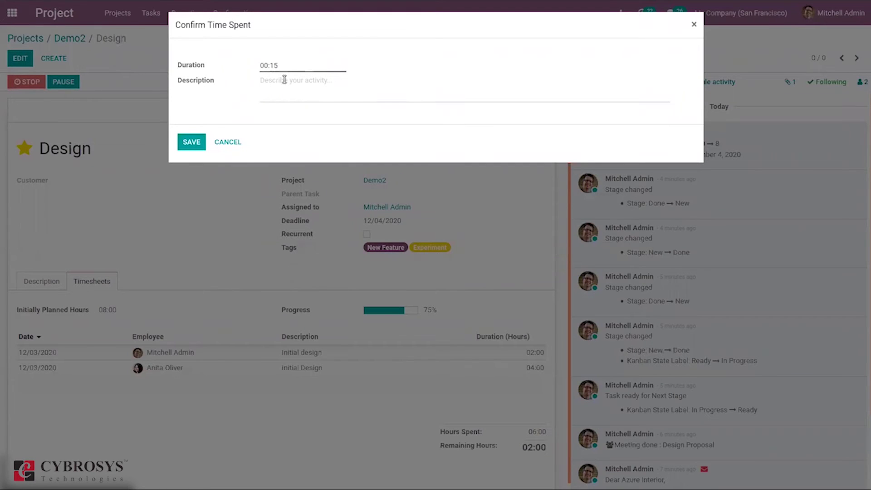
click(186, 142)
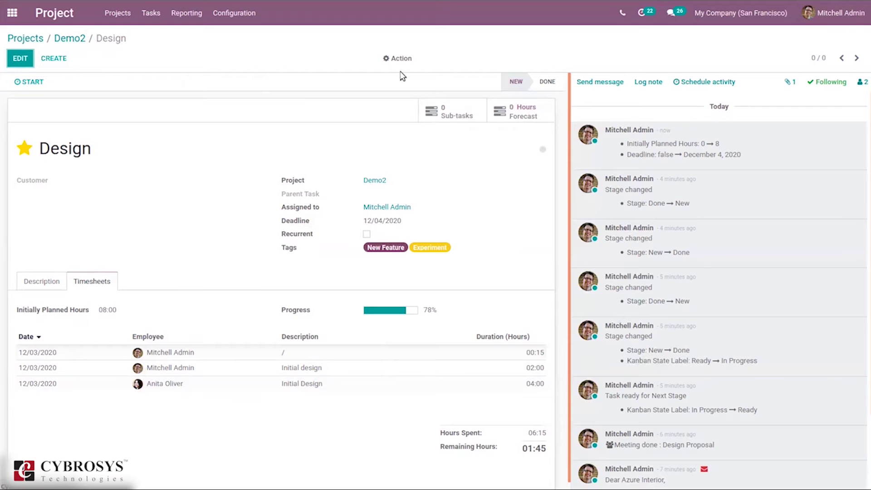
Create a sub-task of the Design task named Design:Test
click(442, 110)
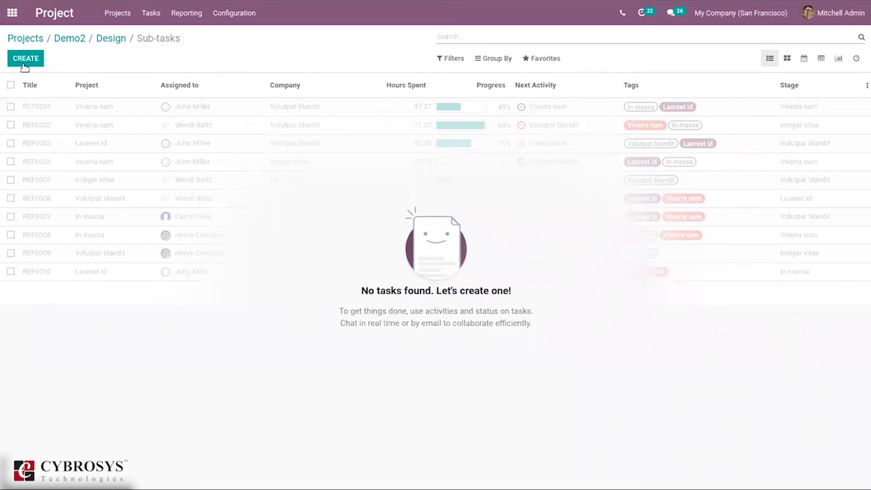
click(24, 63)
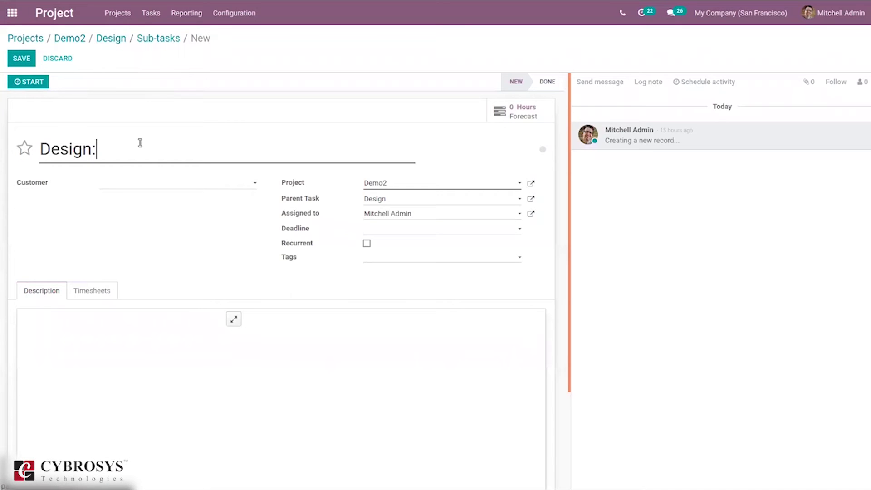
text(Test)
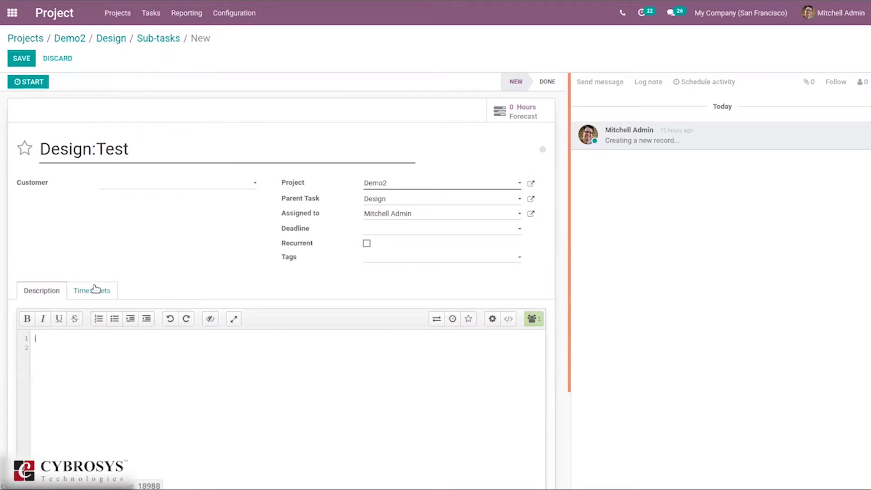
Track time on the Design:Test sub-task with the timer, record 00:15, and view its timesheets
click(29, 85)
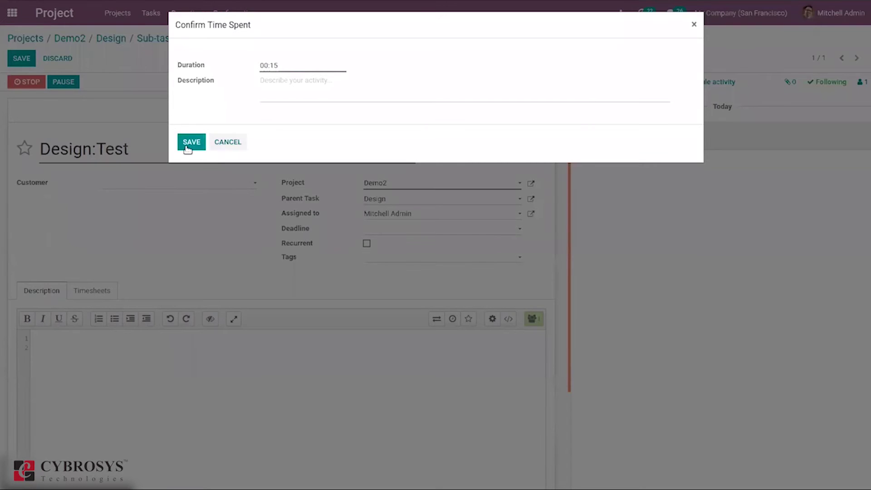
click(186, 148)
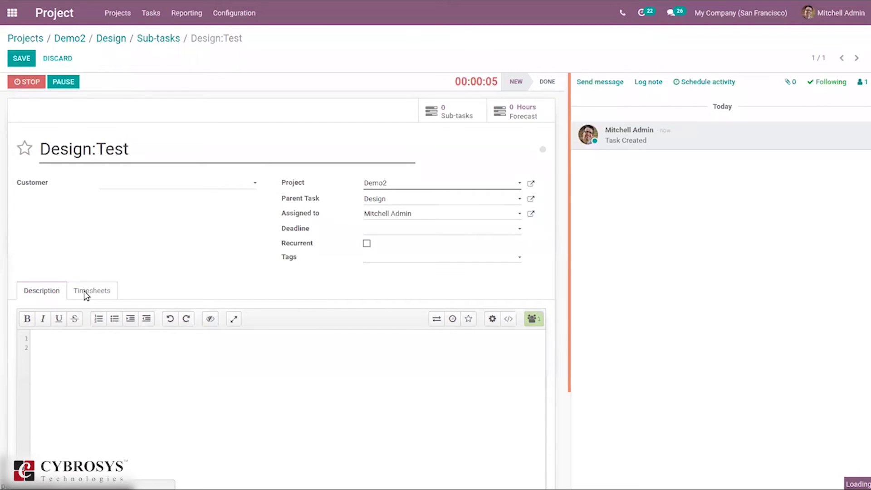
click(86, 293)
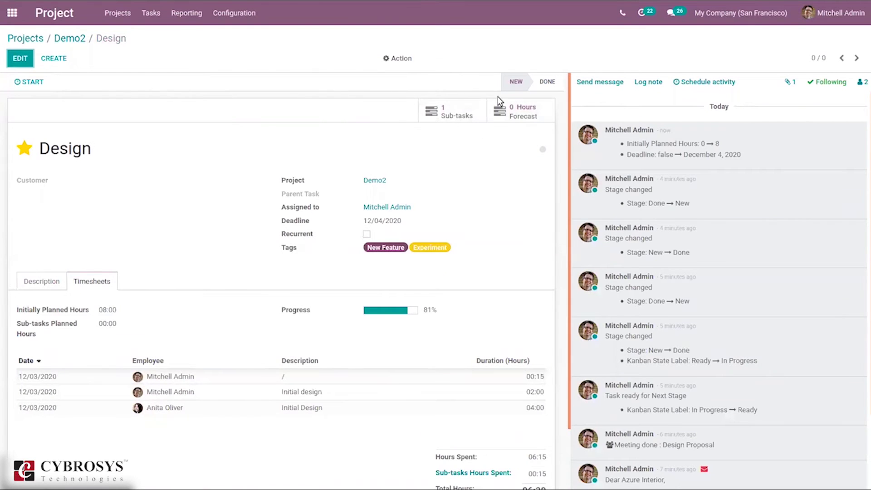
Look at the Design task's forecast schedule and the Demo2 task board
click(529, 116)
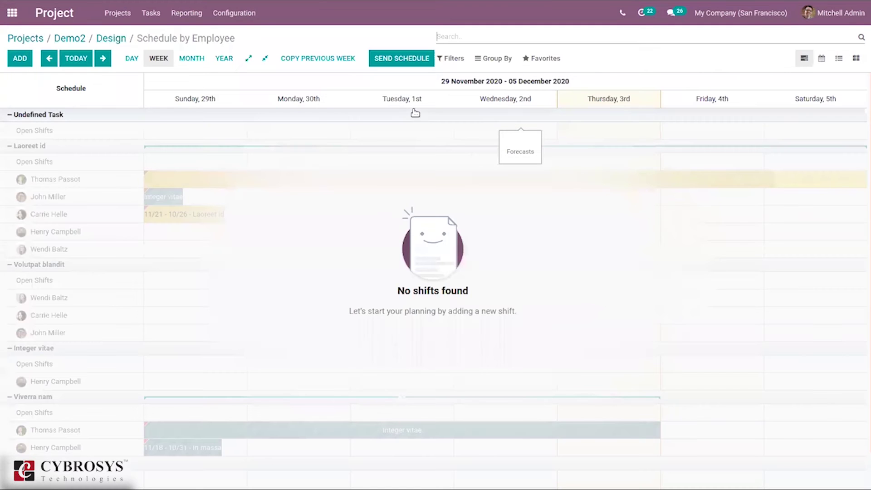
click(106, 39)
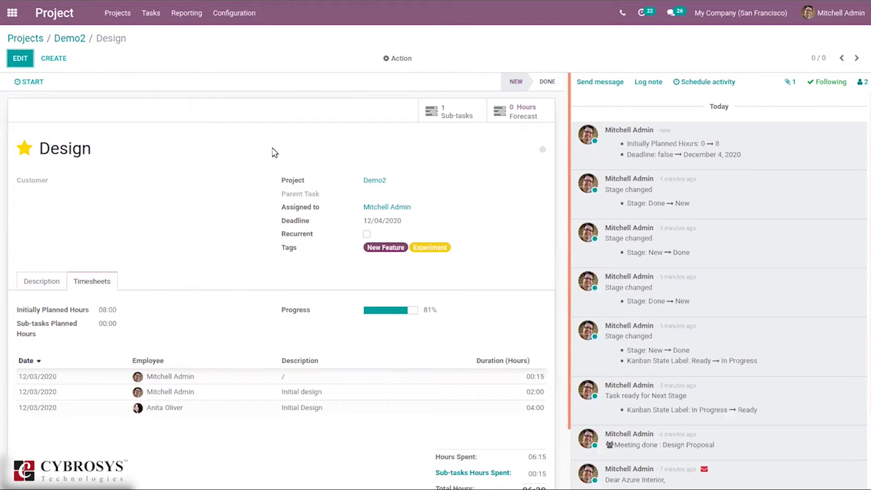
click(79, 39)
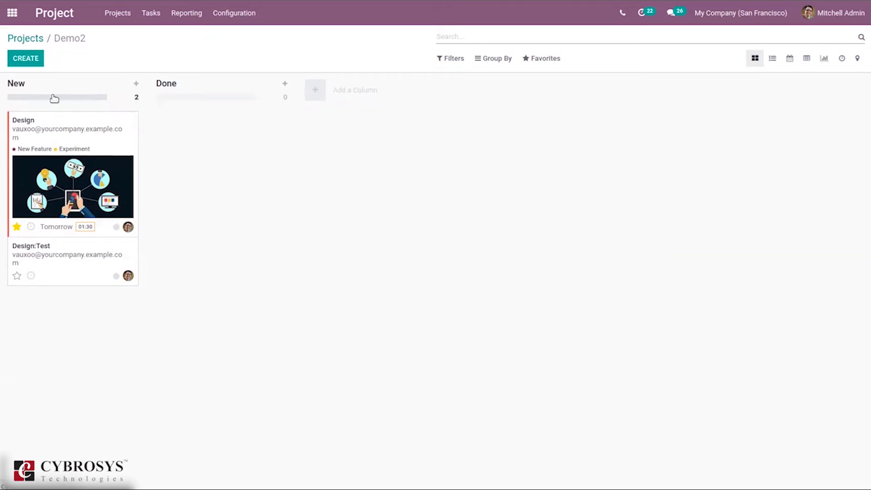
Make the Demo2 project billable in its settings and save the project
click(24, 38)
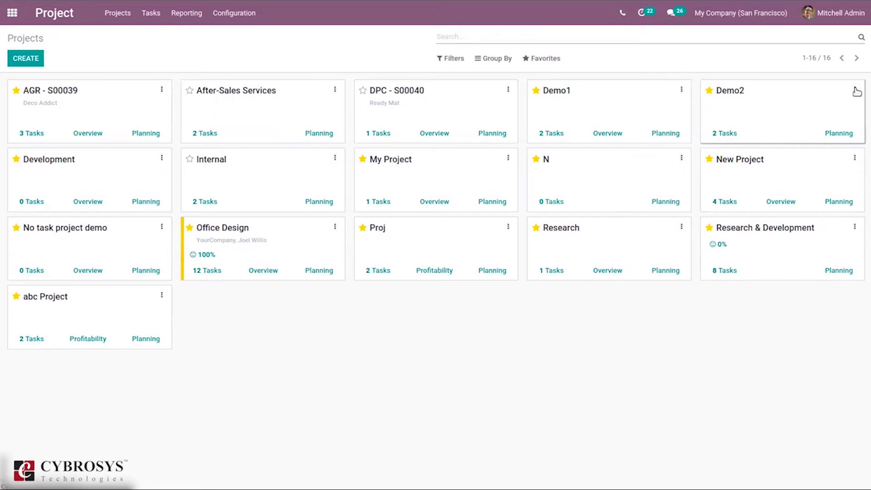
click(855, 90)
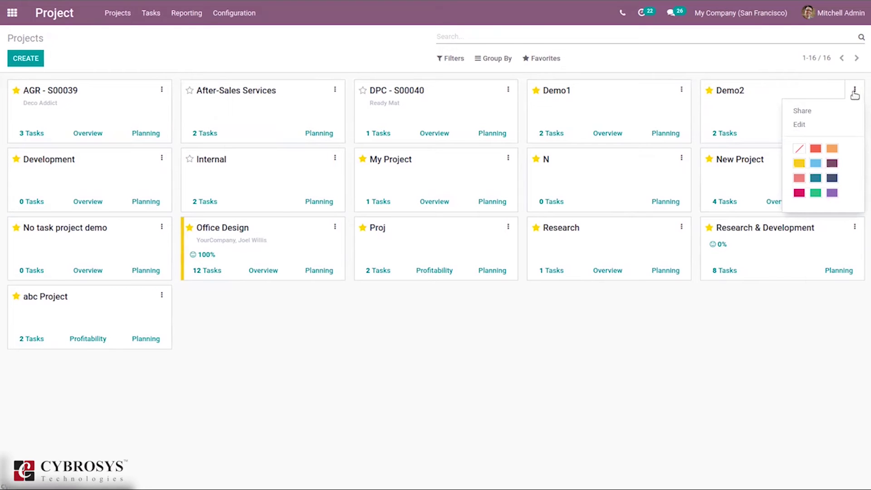
click(797, 126)
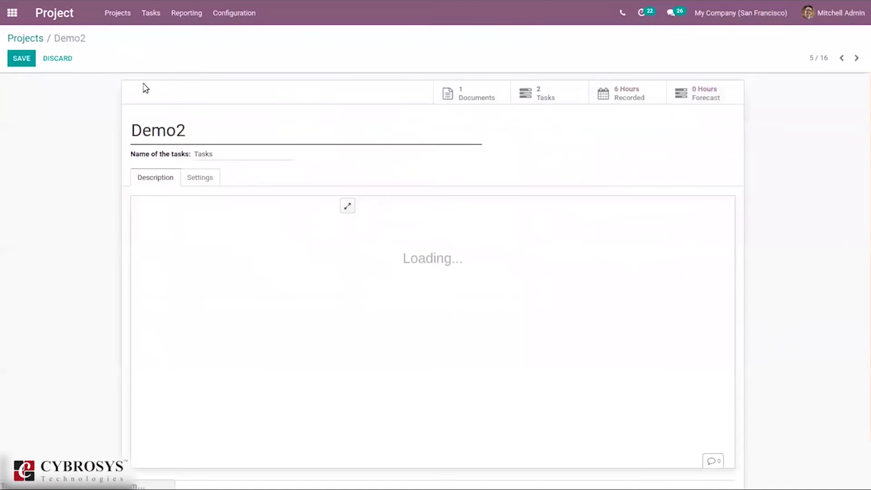
click(200, 178)
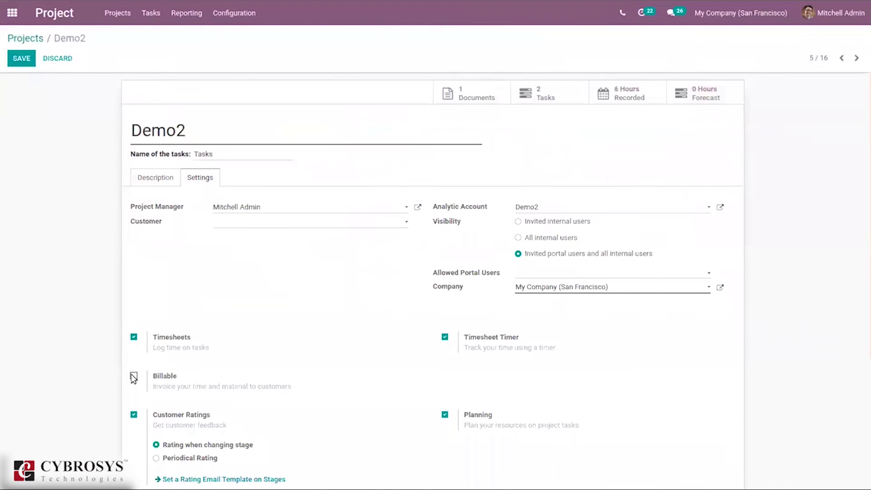
click(134, 376)
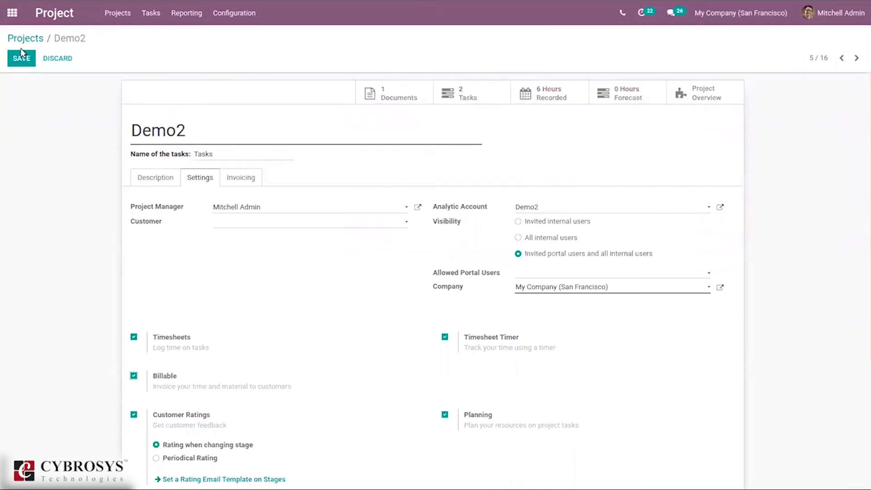
click(23, 60)
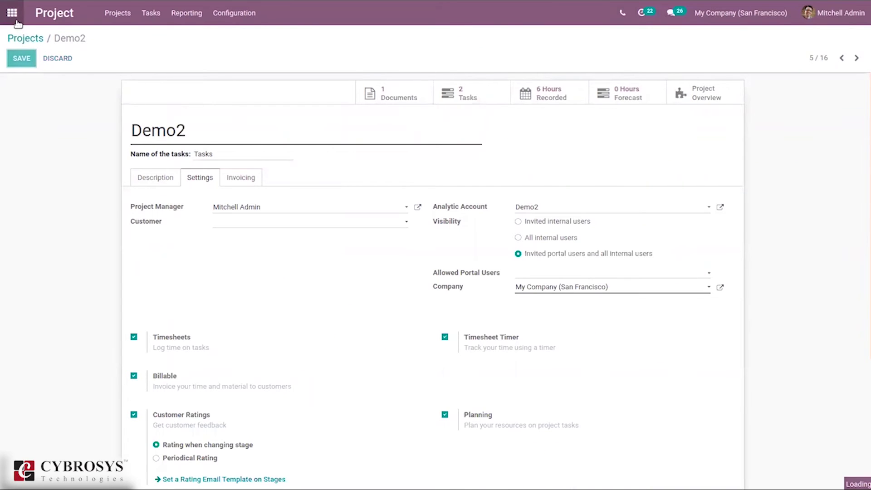
Review the Demo2 project's overview of recorded hours, profitability and time by people, and return to the project list
click(119, 14)
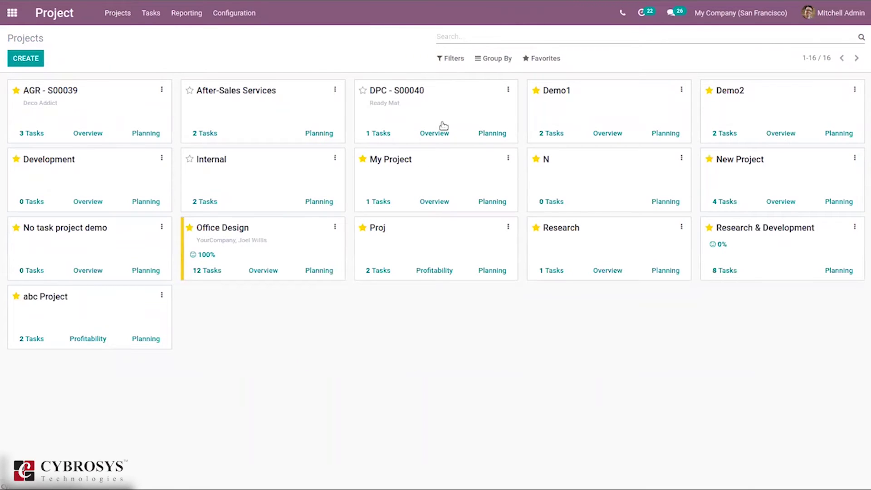
click(780, 134)
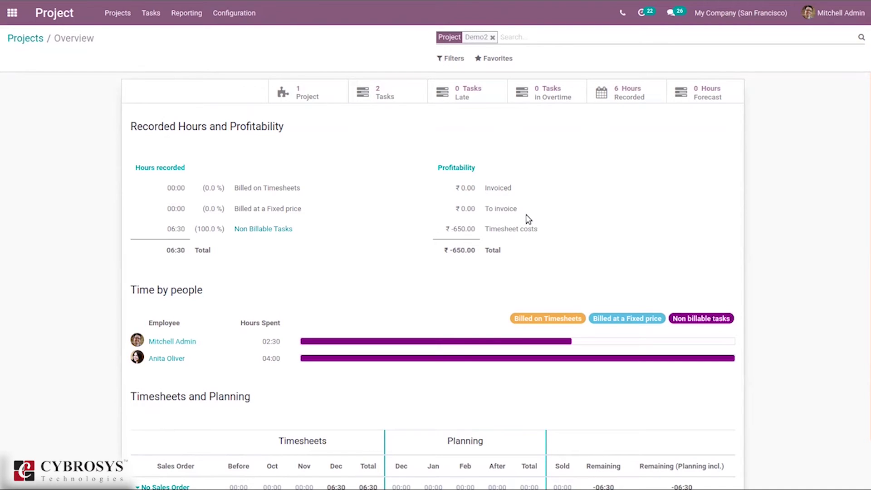
mouse_move(527, 218)
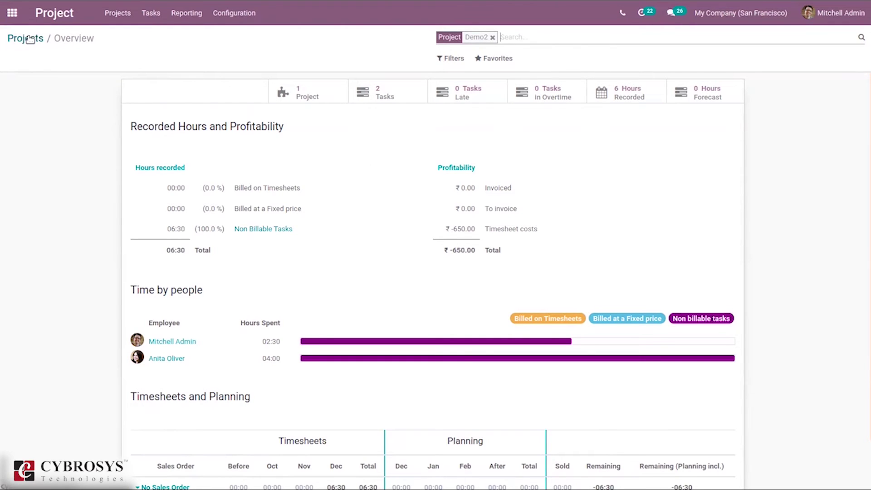
click(34, 39)
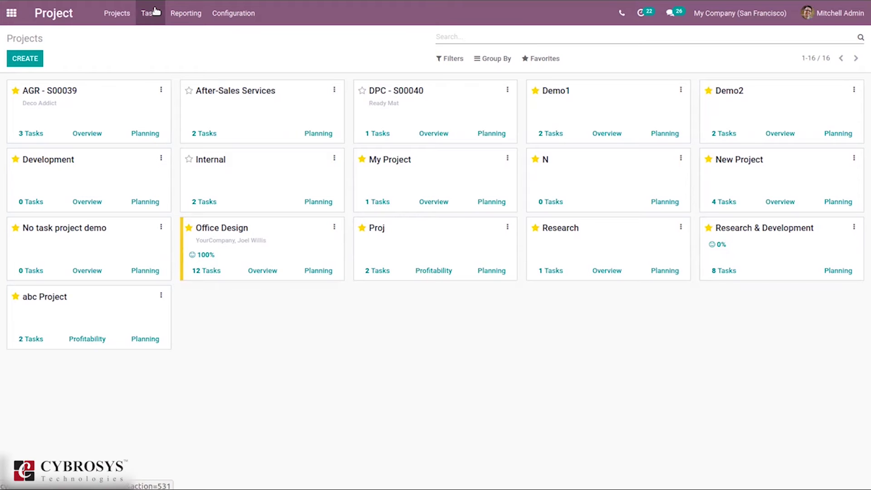
Switch to the Sales app and start a new sales order
click(11, 12)
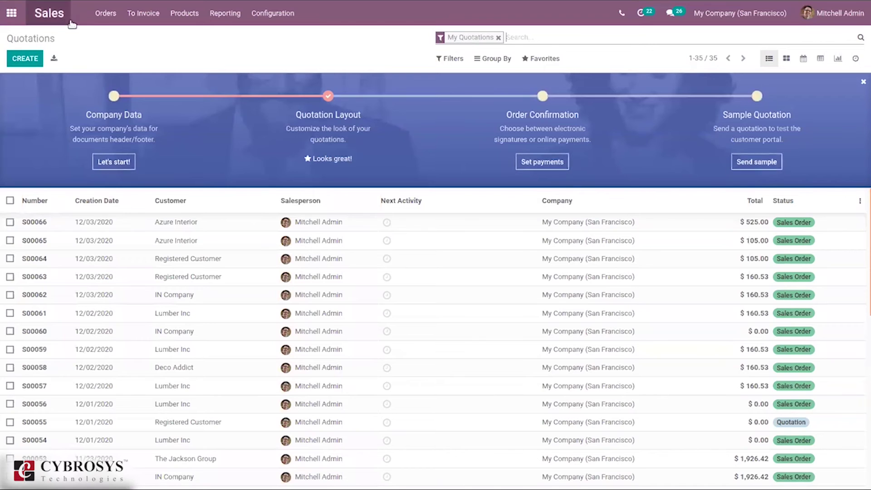
click(102, 16)
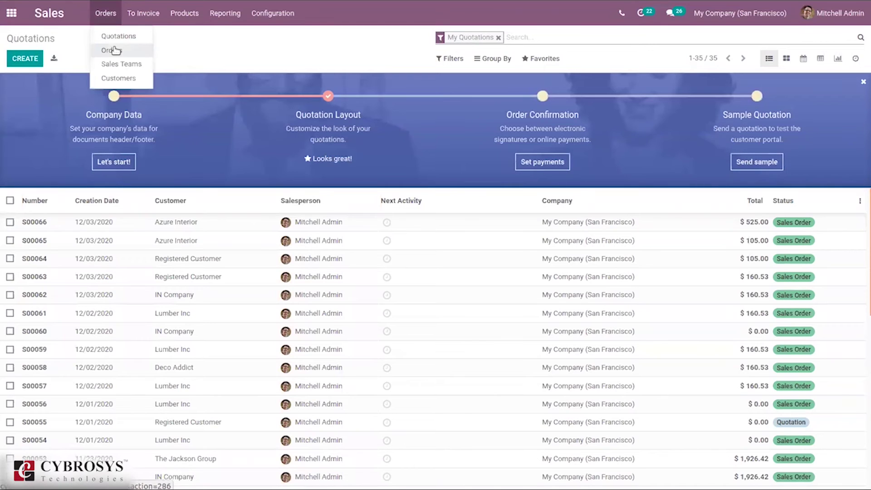
click(114, 51)
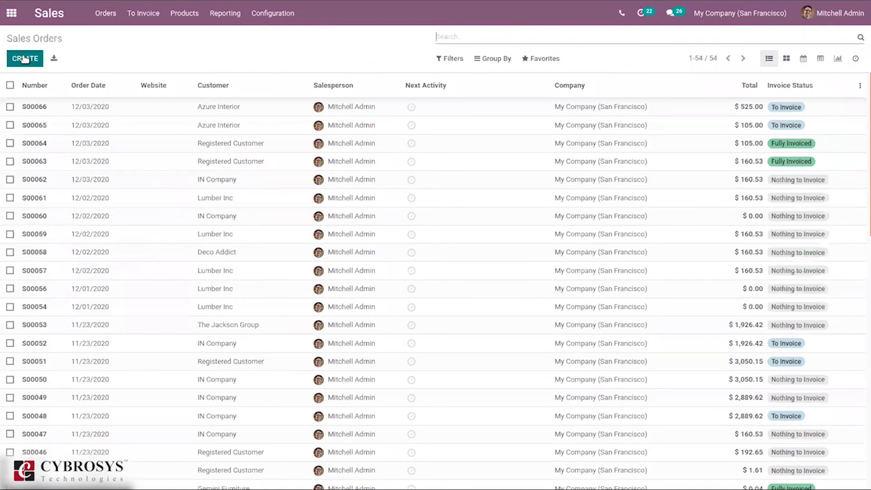
click(25, 61)
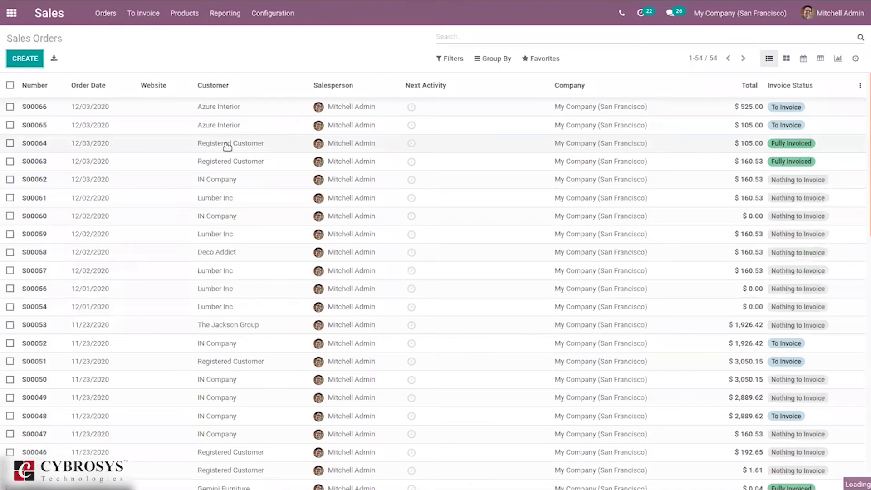
Set the order's customer to Deco Addict and GST treatment to Consumer, and add an empty product line
click(188, 179)
click(180, 238)
click(126, 196)
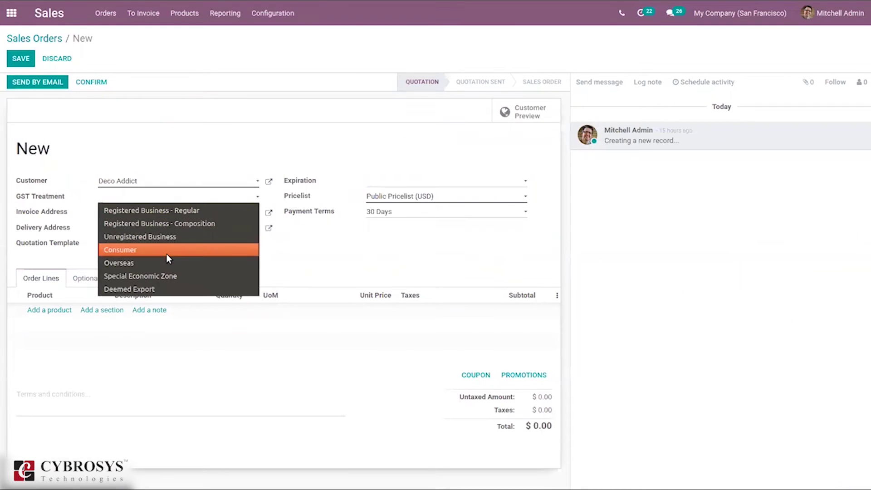
click(167, 252)
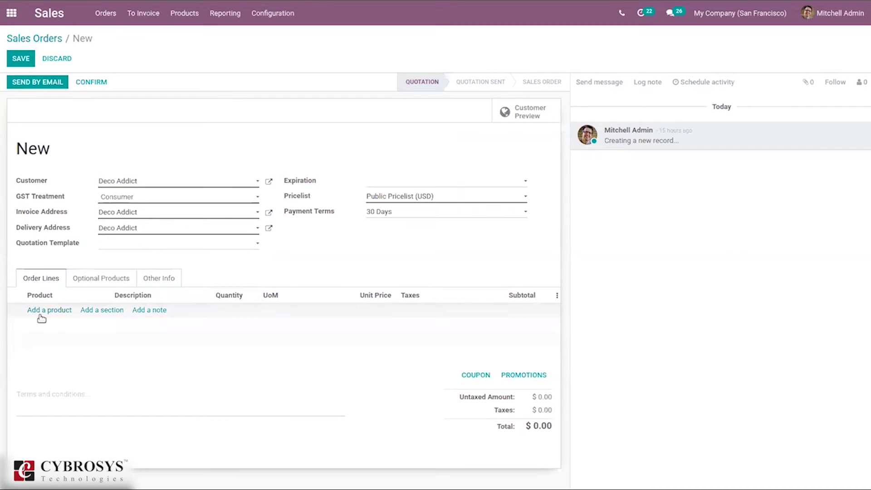
click(40, 314)
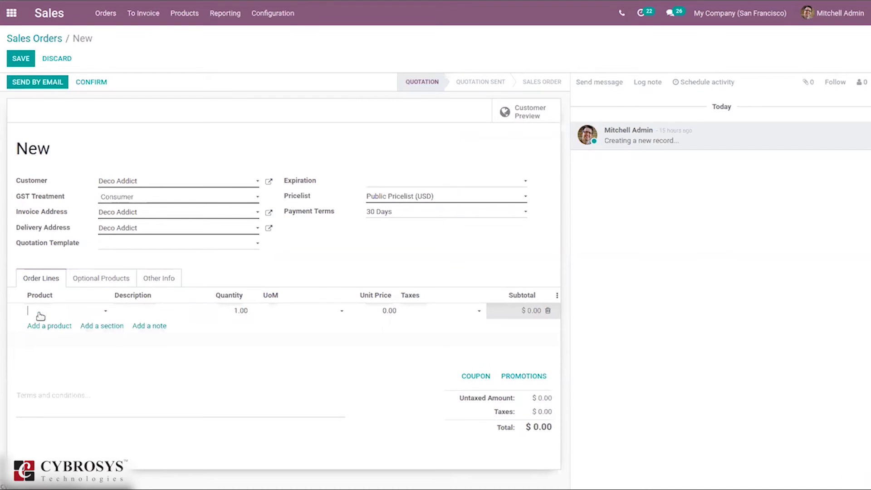
text(ser)
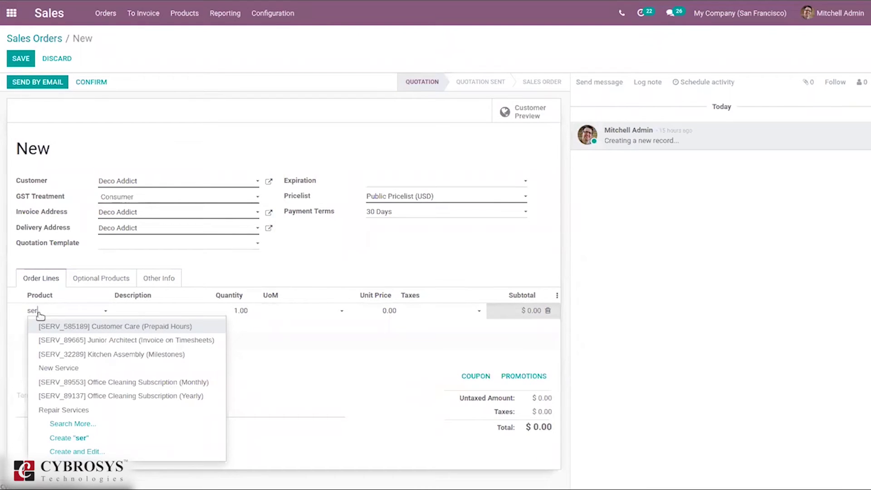
text(vi)
key(BackSpace)
key(BackSpace)
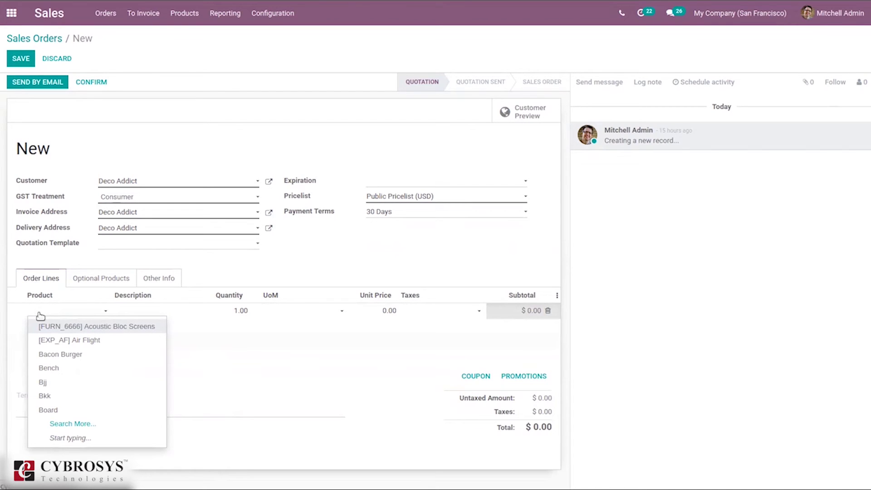
Create a new product named Demo Service from the order line and set its product type to Service
text(Demo)
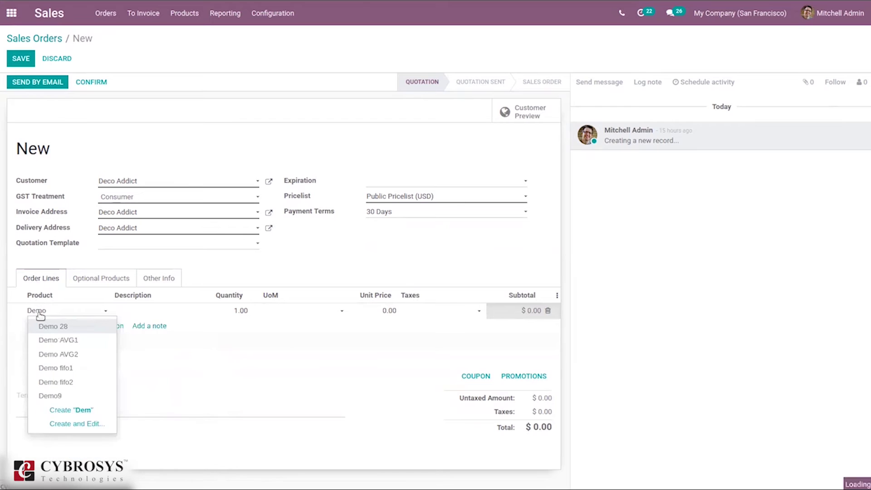
text( Service)
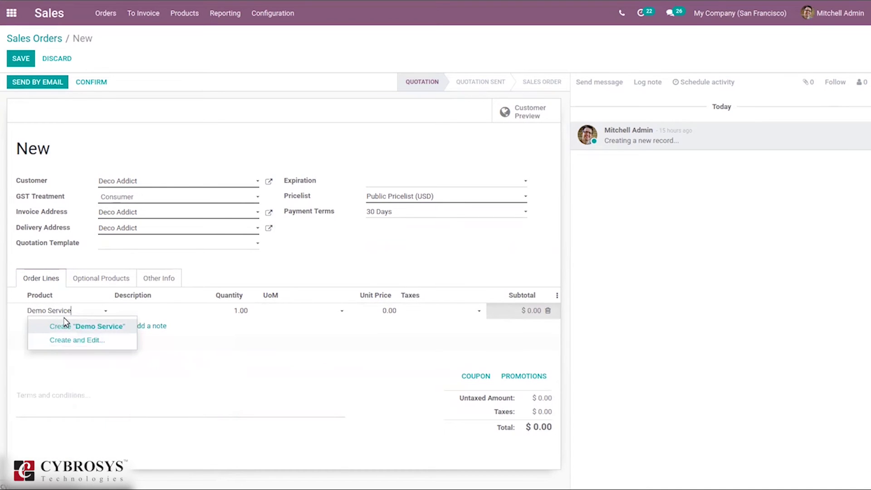
click(80, 341)
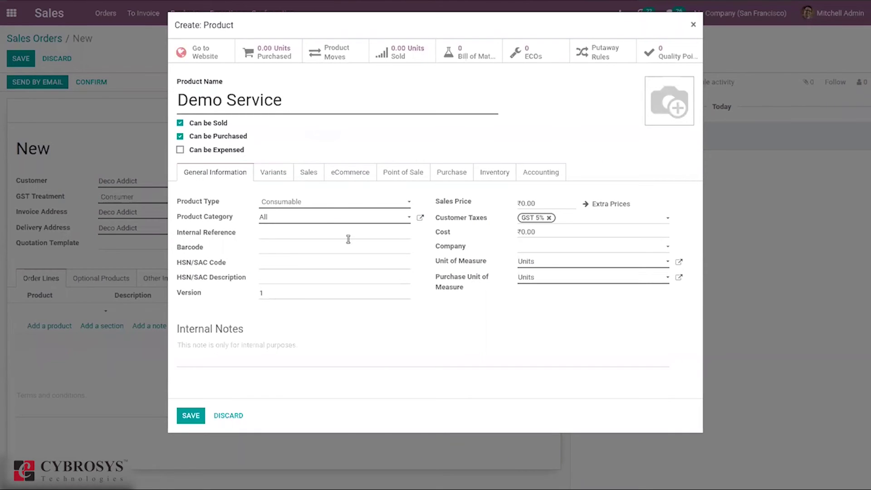
click(287, 204)
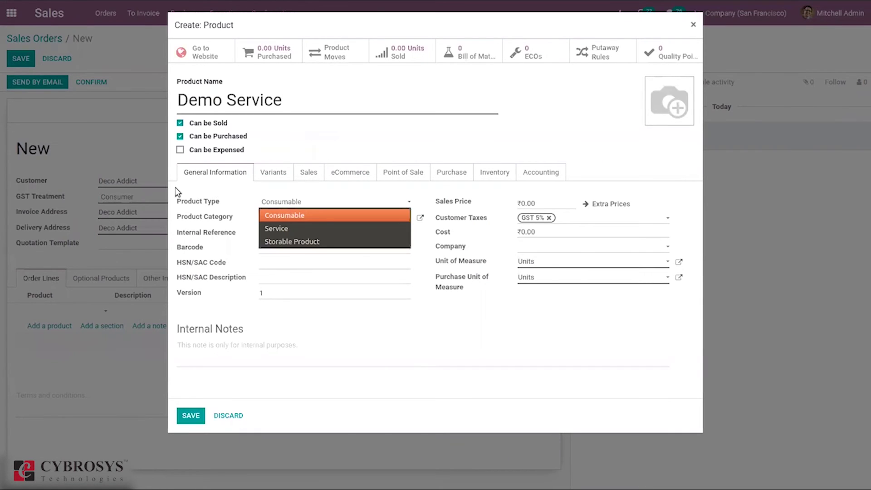
click(319, 229)
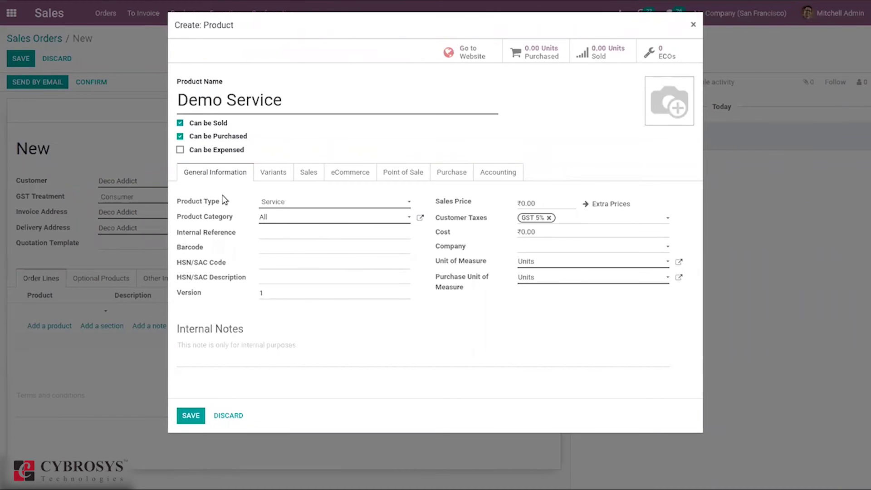
Set the product's invoicing policy to Timesheets on tasks and its service tracking to create a task in the existing project Demo2
click(300, 175)
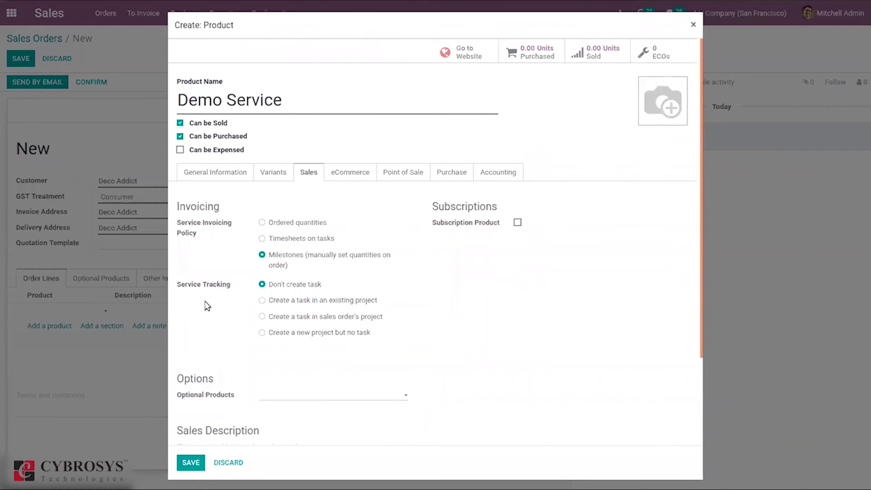
click(299, 240)
click(307, 303)
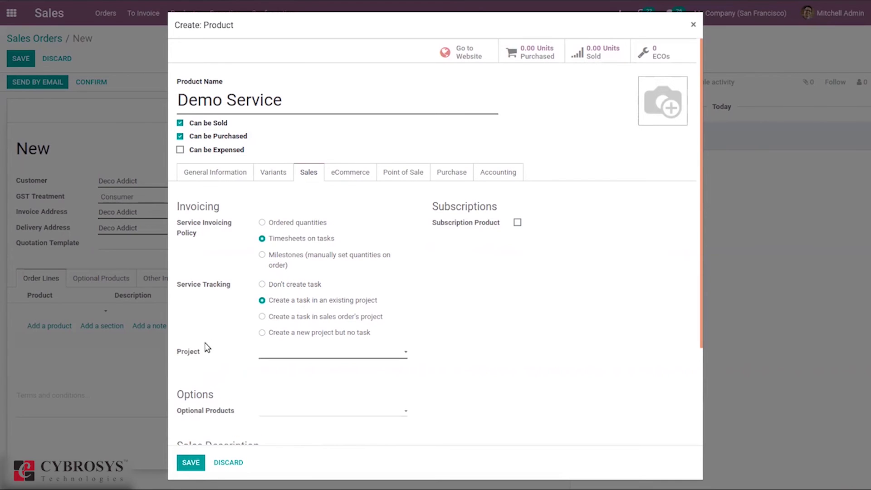
click(277, 356)
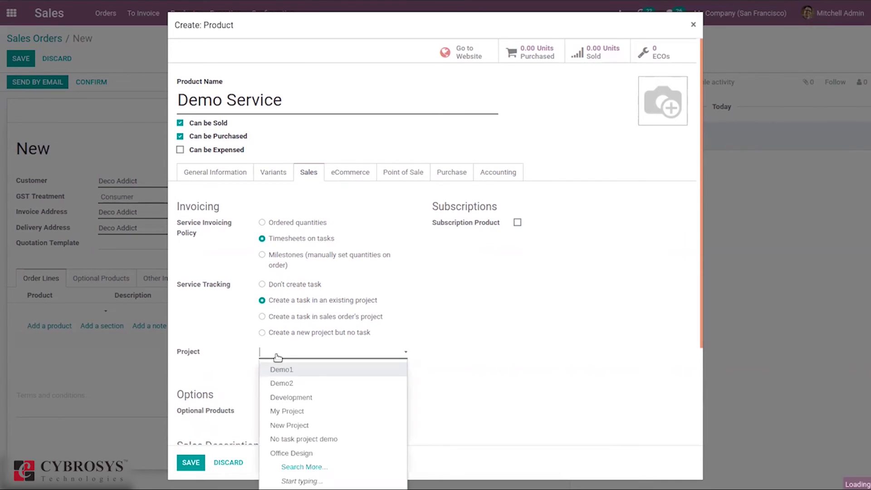
click(302, 384)
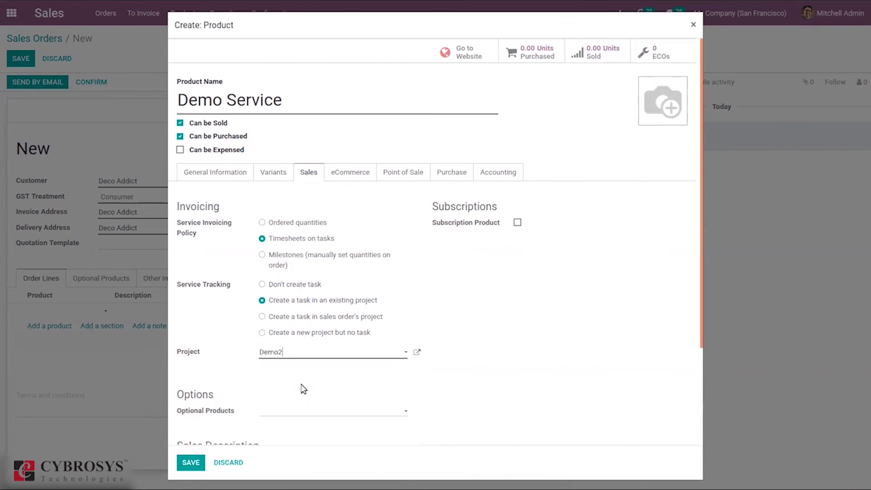
Try the service tracking options for a task in the sales order's project, including its project templates, and for a new project without task
click(287, 319)
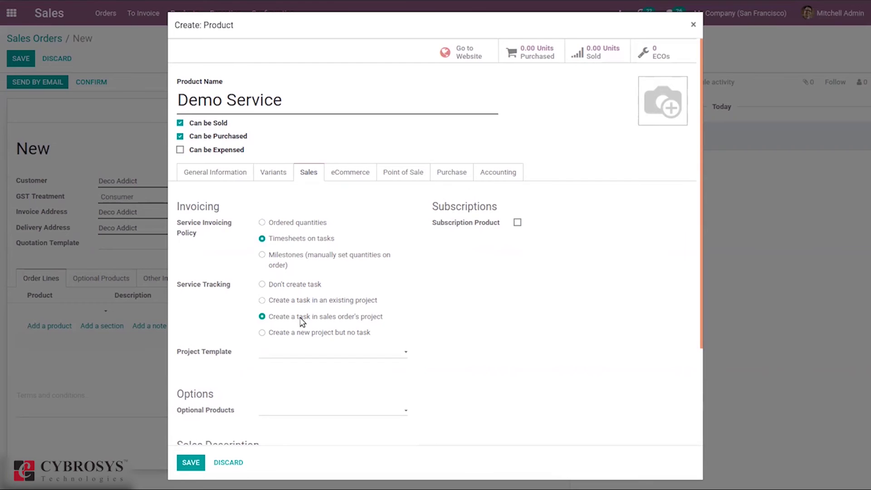
click(302, 358)
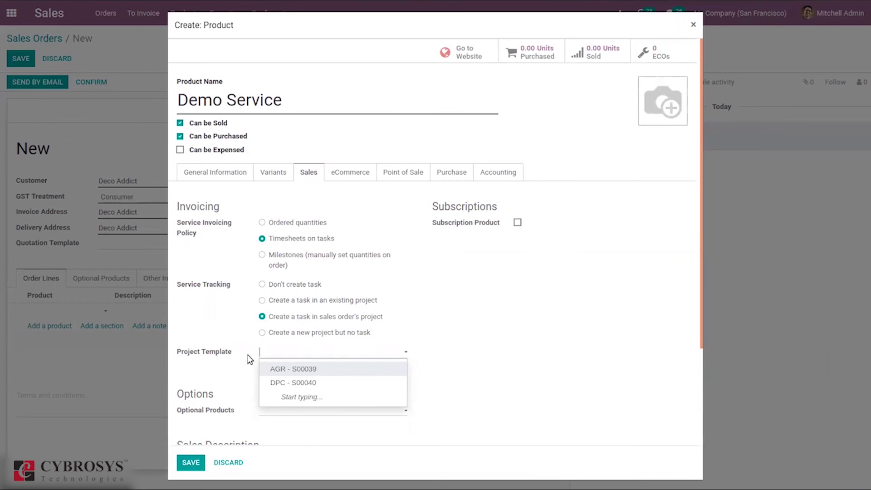
click(234, 332)
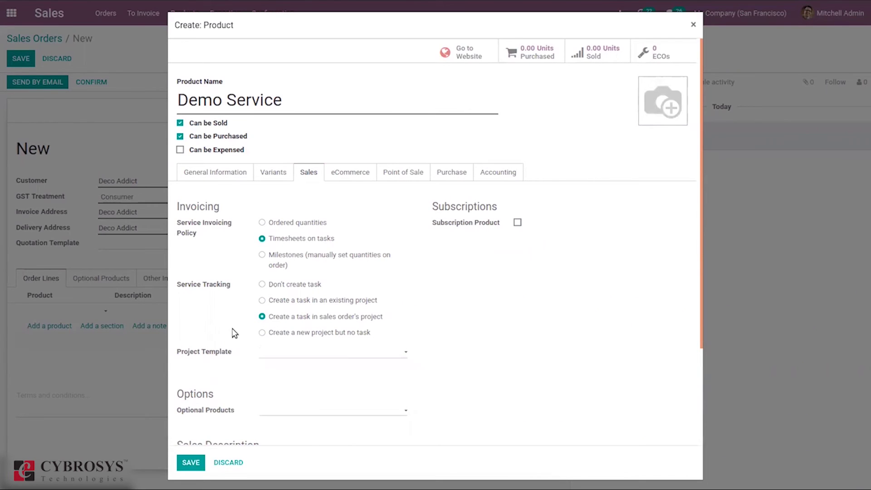
click(305, 333)
Return service tracking to creating a task in an existing project and choose Demo2 as the project
click(286, 305)
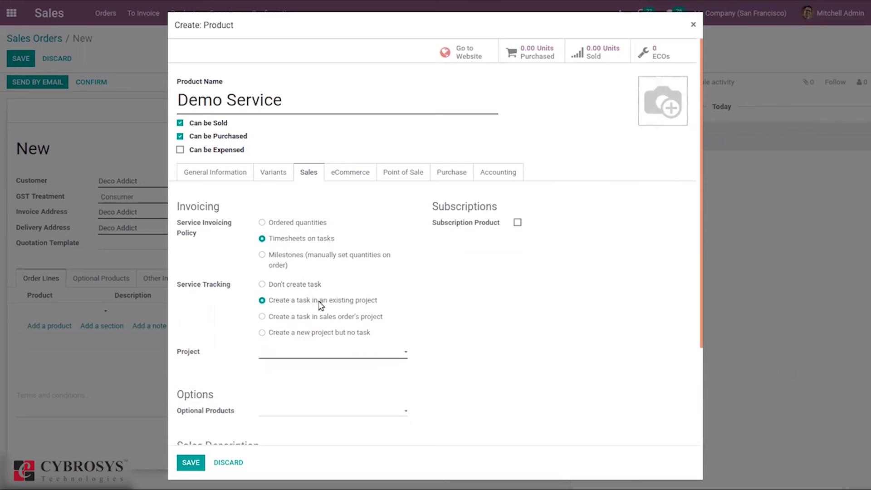
click(278, 355)
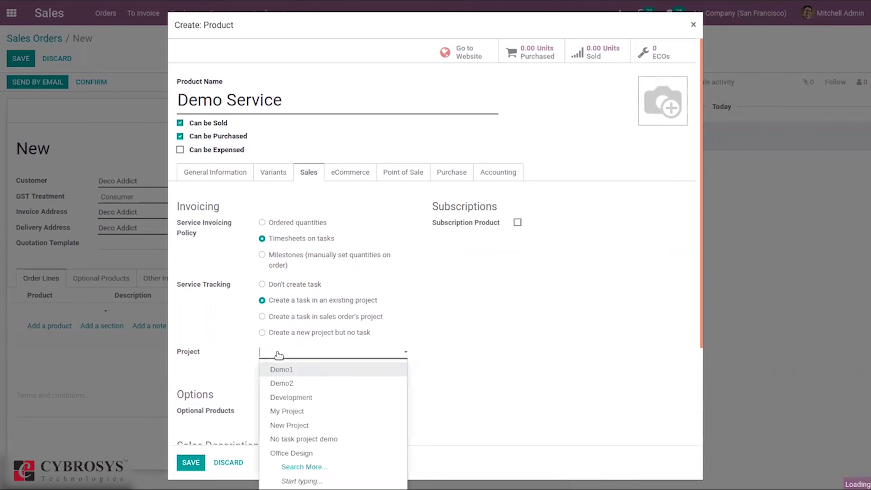
click(293, 382)
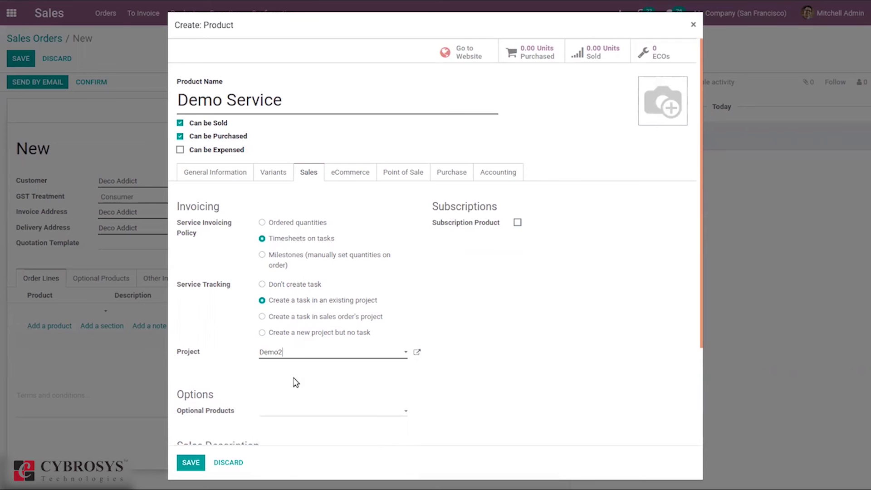
Save the Demo Service product with a sales price of 100 and confirm the sales order
click(197, 179)
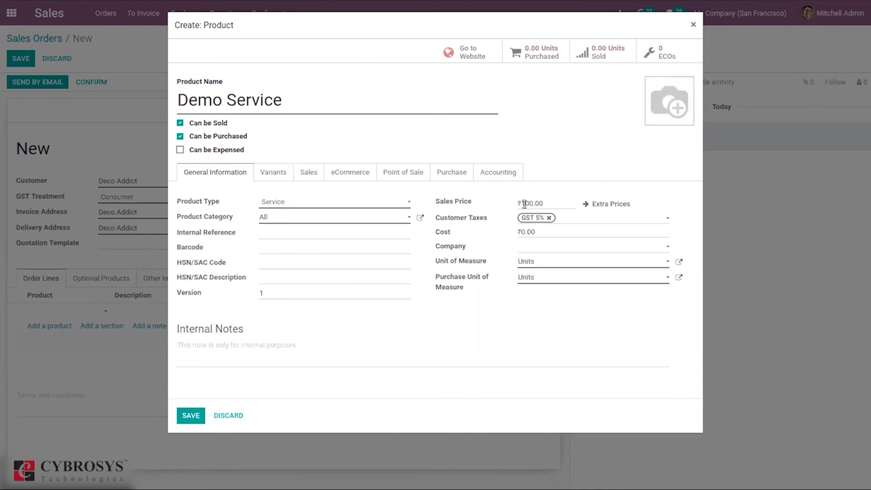
click(199, 415)
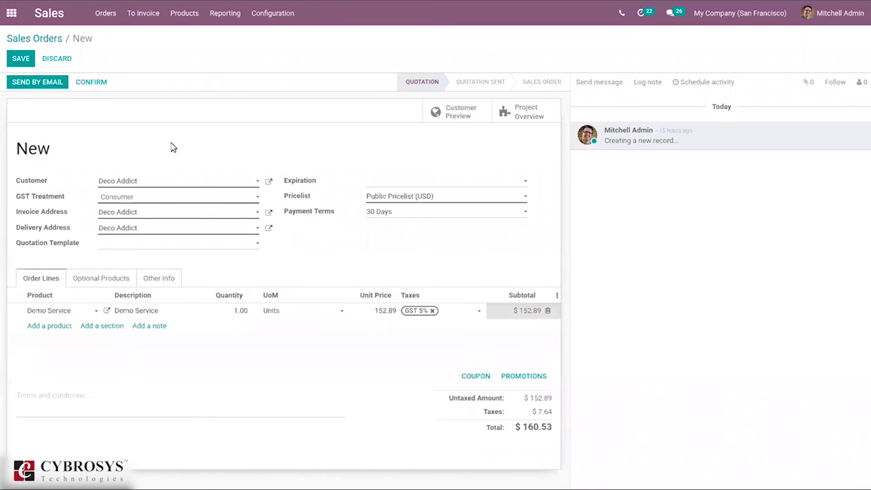
click(86, 84)
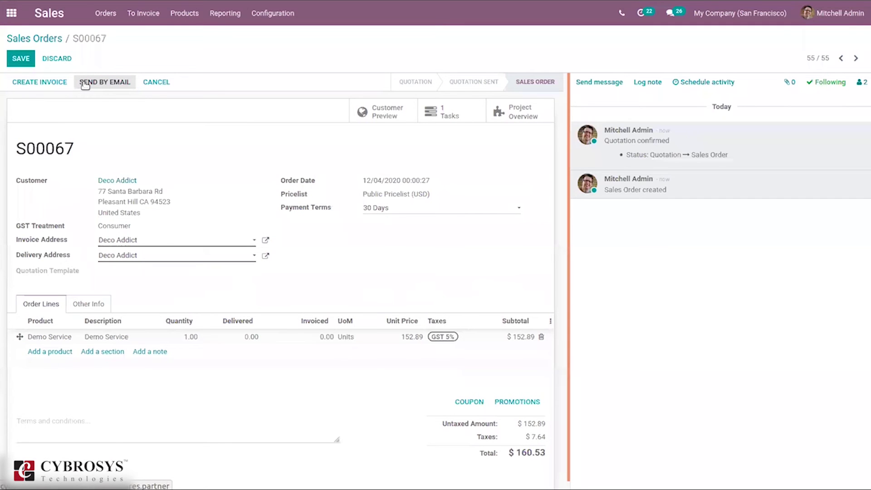
Open the Demo Service task in the Demo2 project linked to the sales order and show its timesheets
click(543, 117)
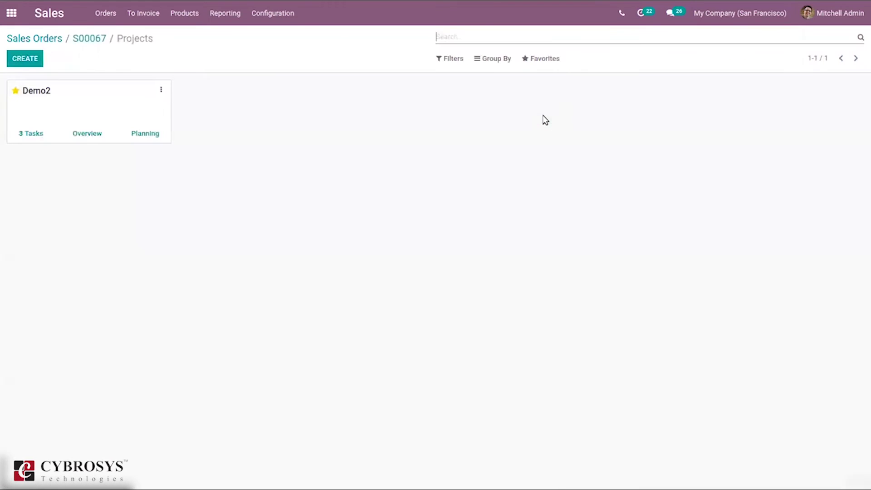
click(24, 134)
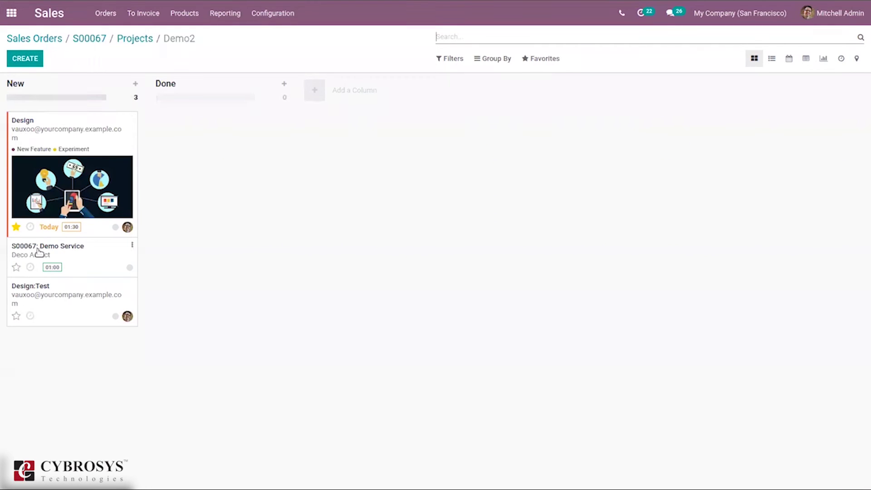
click(116, 254)
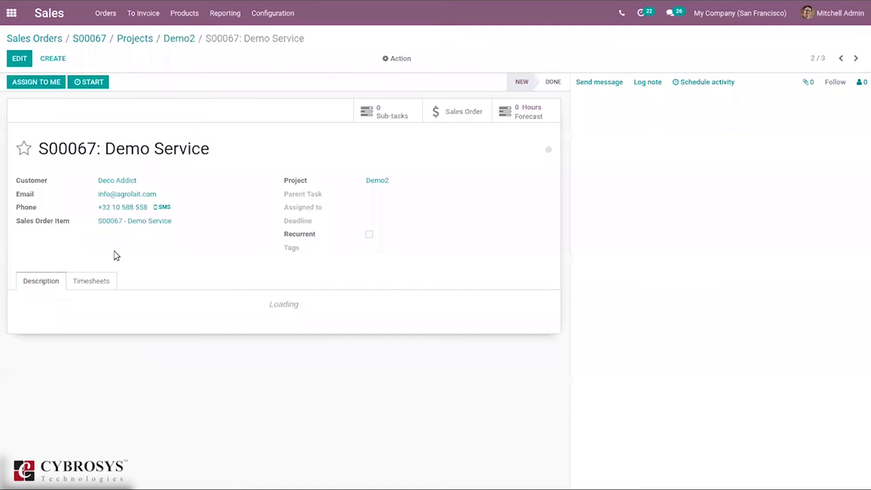
click(92, 283)
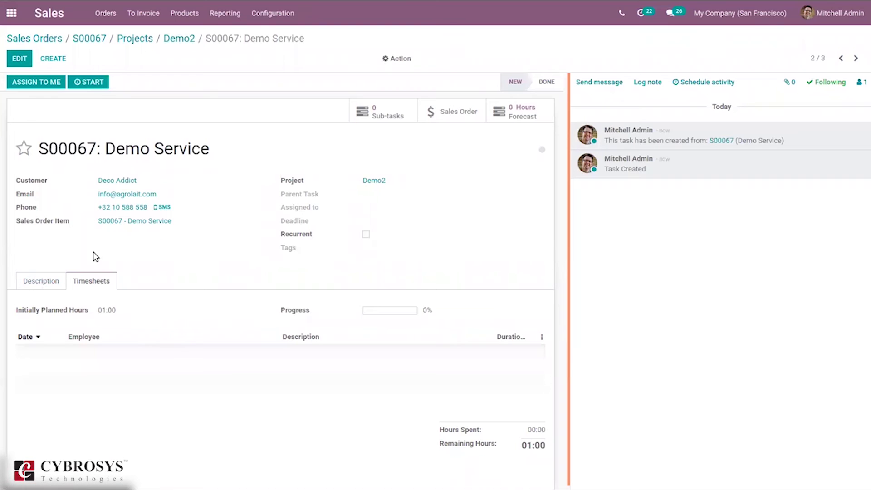
Start and stop the timer on the Demo Service task and save the recorded time as a timesheet entry
click(89, 85)
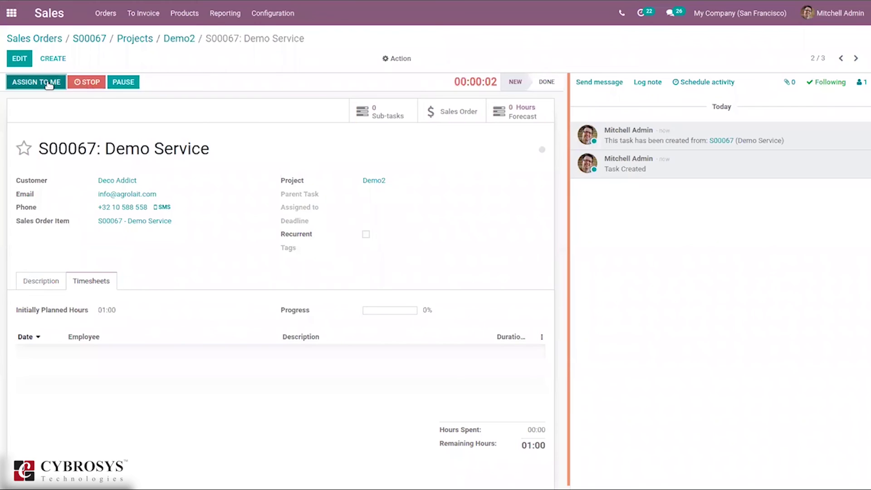
click(87, 82)
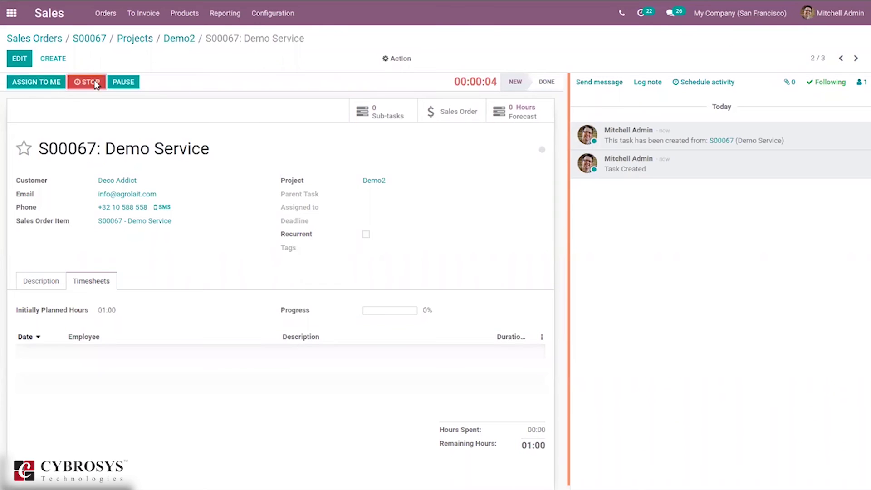
click(198, 146)
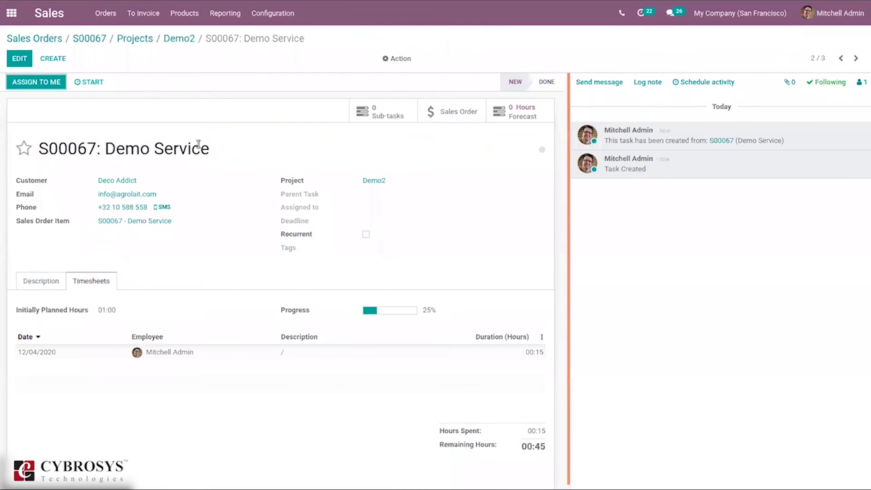
Return to the order's projects and review the Demo2 overview of recorded hours, profitability and time by people
click(136, 39)
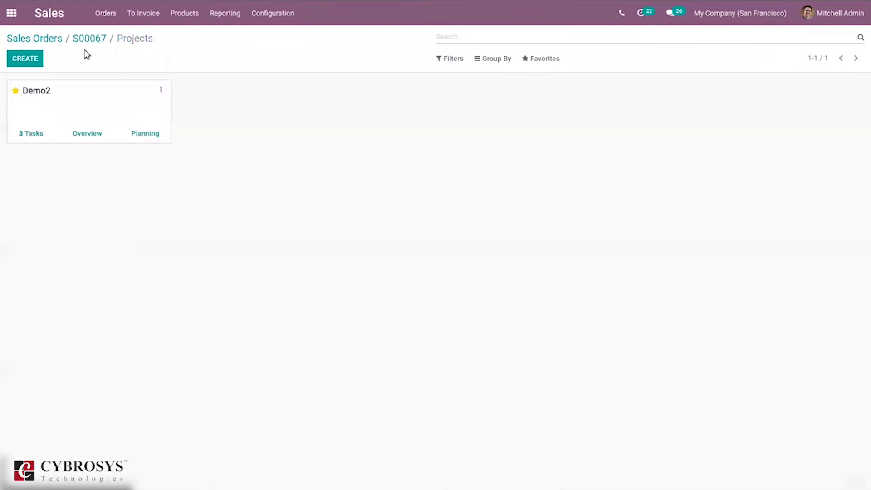
click(90, 133)
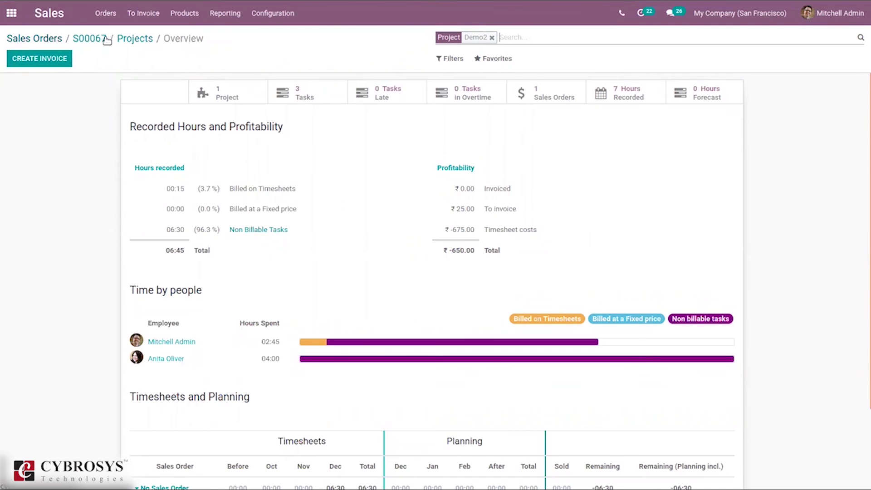
Switch to the Project app and look through the list of tasks assigned to the current user
click(11, 12)
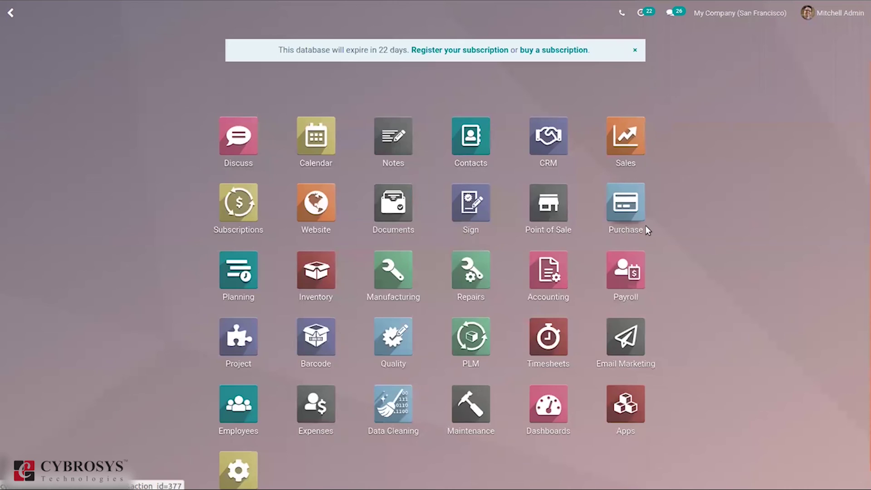
text(pr)
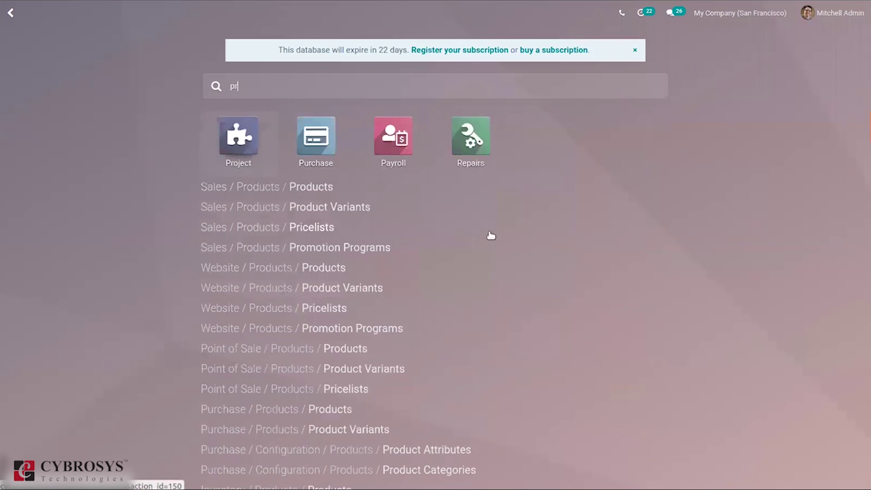
click(265, 153)
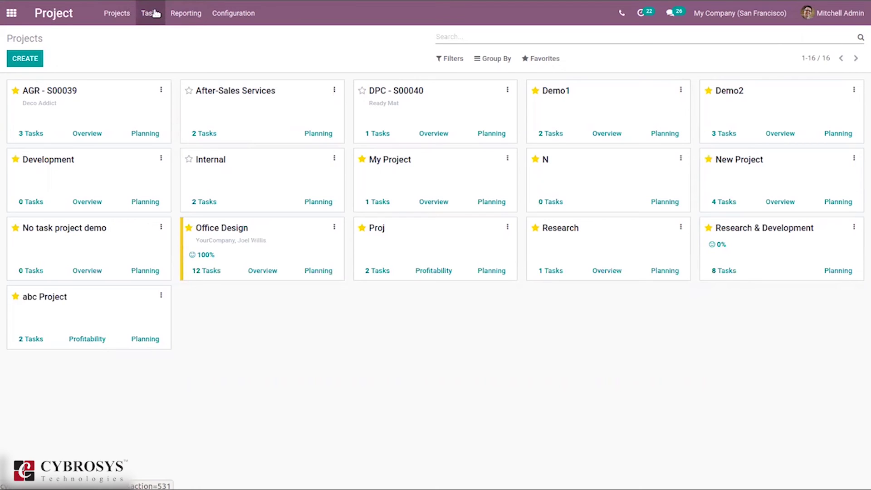
click(242, 13)
click(141, 23)
click(139, 16)
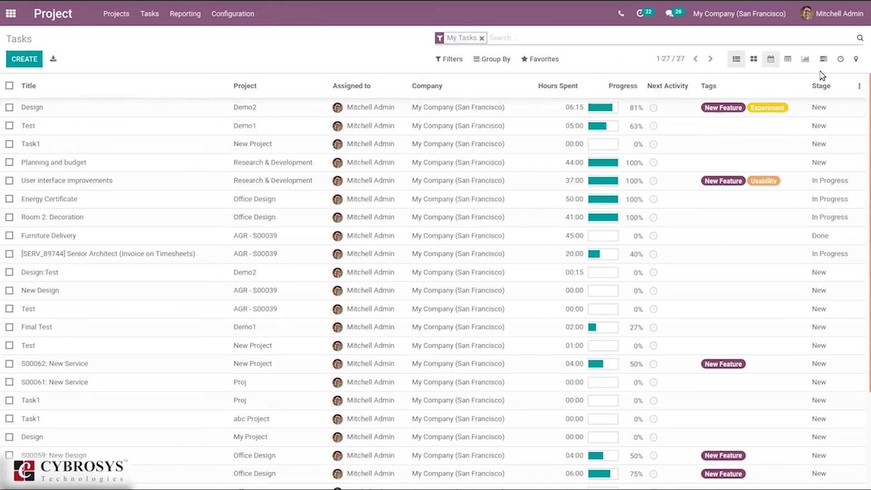
scroll(862, 150, down, 1)
scroll(863, 160, up, 1)
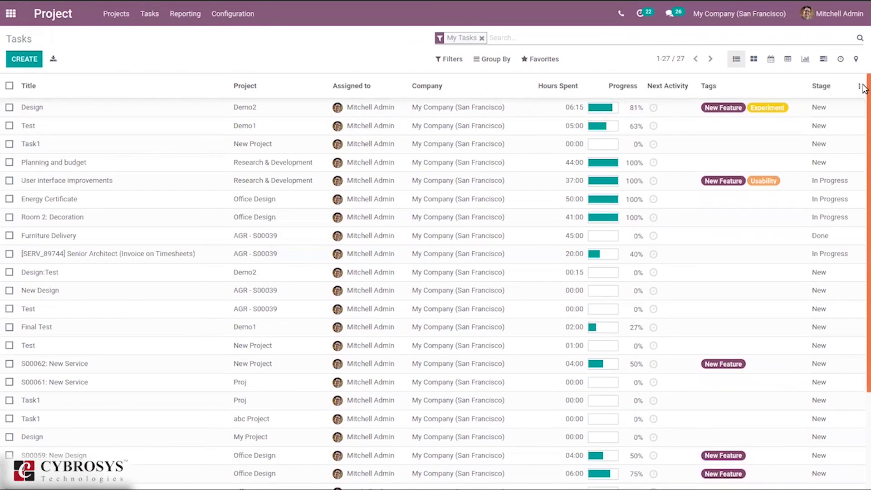
mouse_move(863, 85)
mouse_down()
mouse_move(862, 349)
mouse_move(862, 84)
mouse_up()
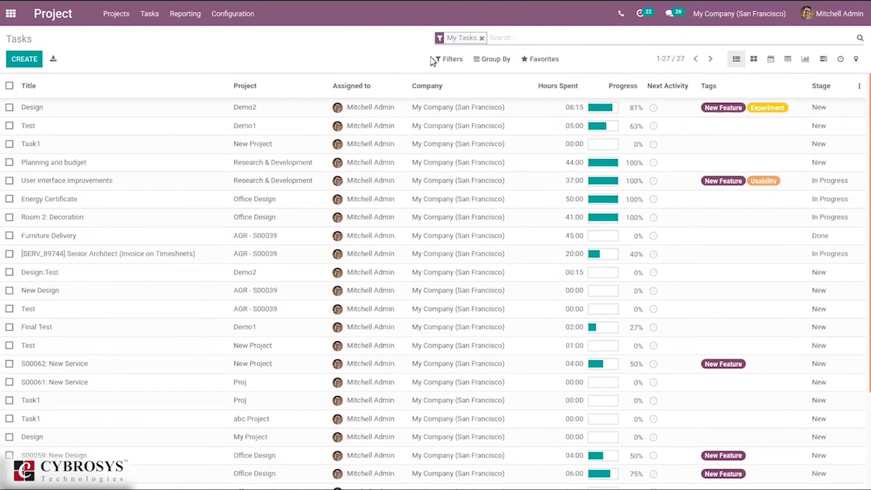
Filter the current user's tasks to show Late Tasks or Rated tasks
click(457, 61)
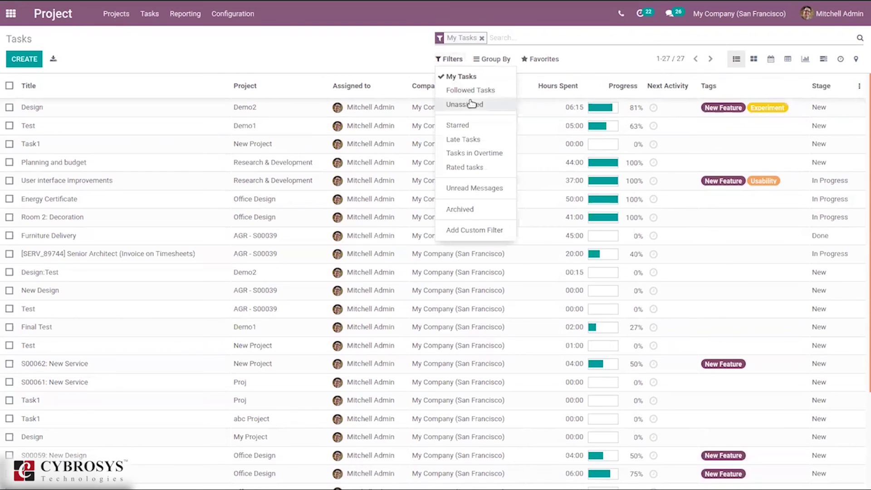
click(479, 142)
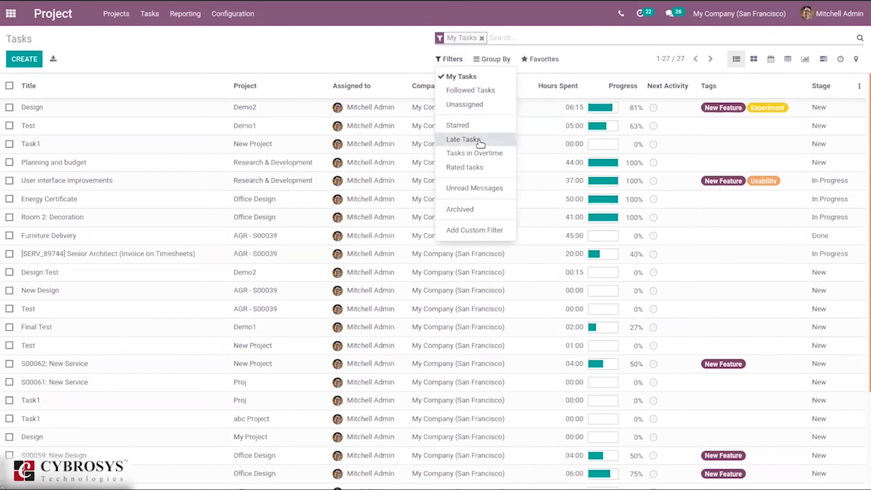
click(483, 167)
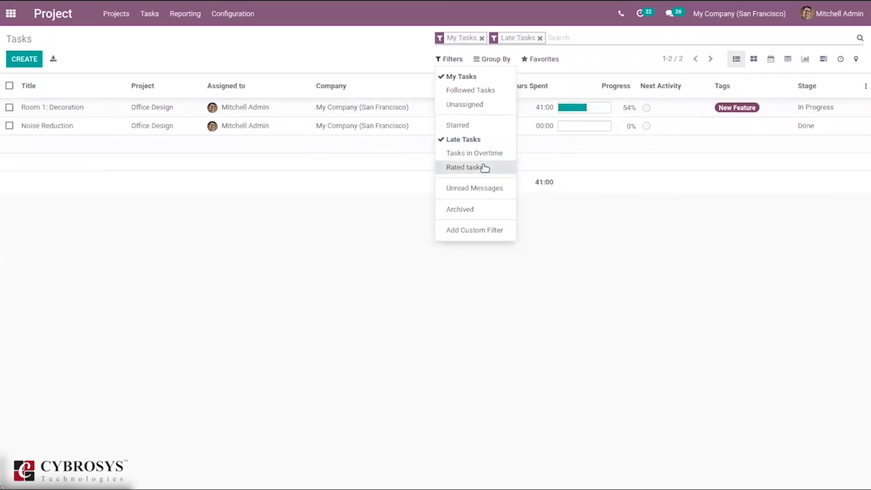
Group the task list by Stage and Project, and remove the Late Tasks or Rated tasks filter
click(484, 63)
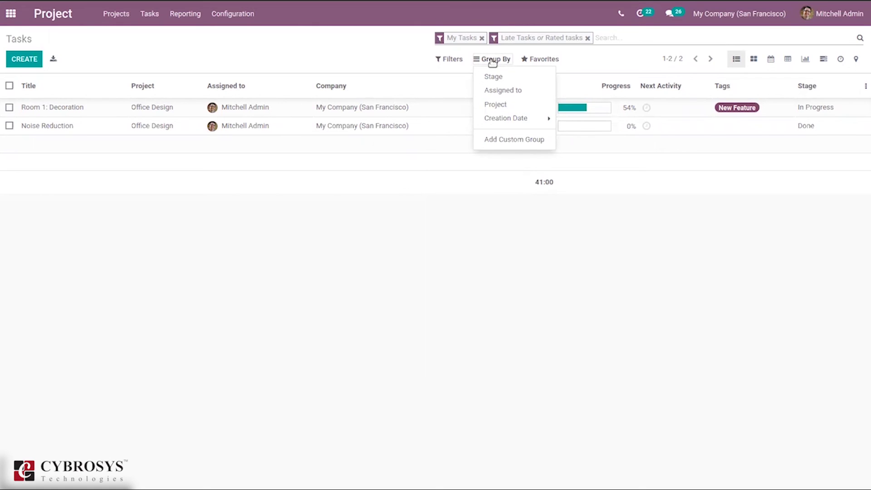
click(499, 77)
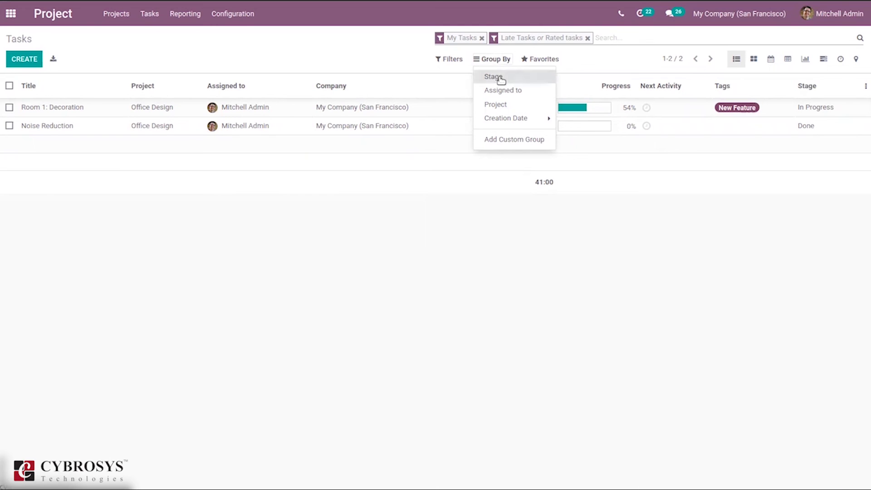
click(502, 104)
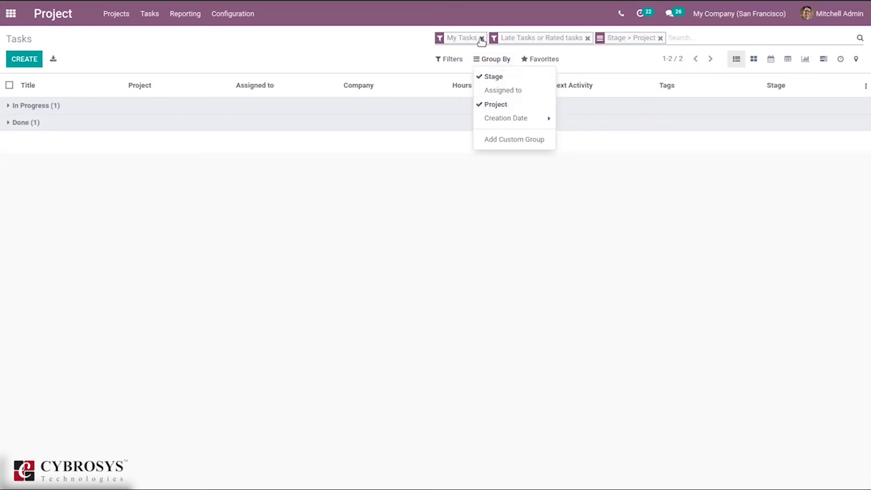
click(587, 38)
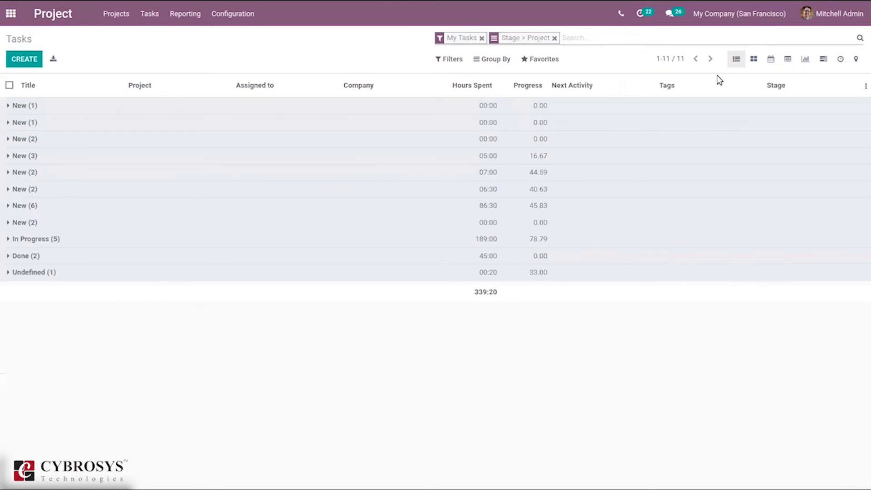
Look through the grouped tasks as kanban, calendar, pivot, graph, Gantt and activity views
click(754, 59)
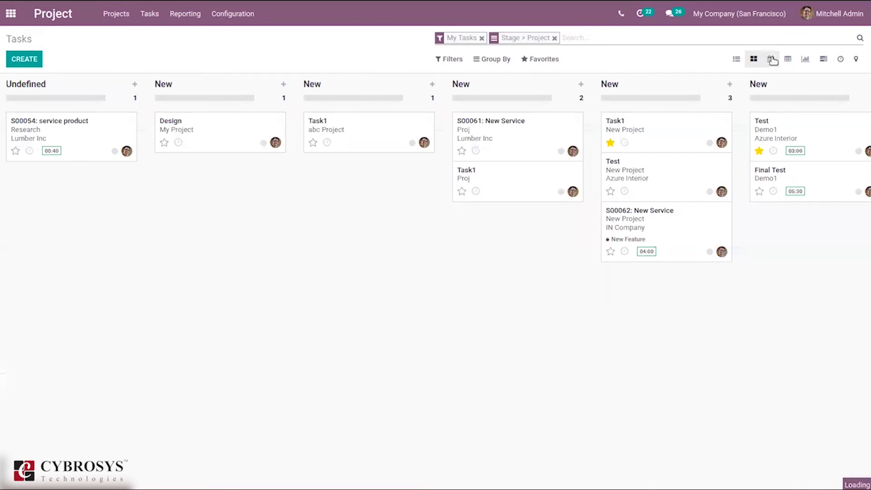
click(771, 59)
click(785, 61)
click(805, 61)
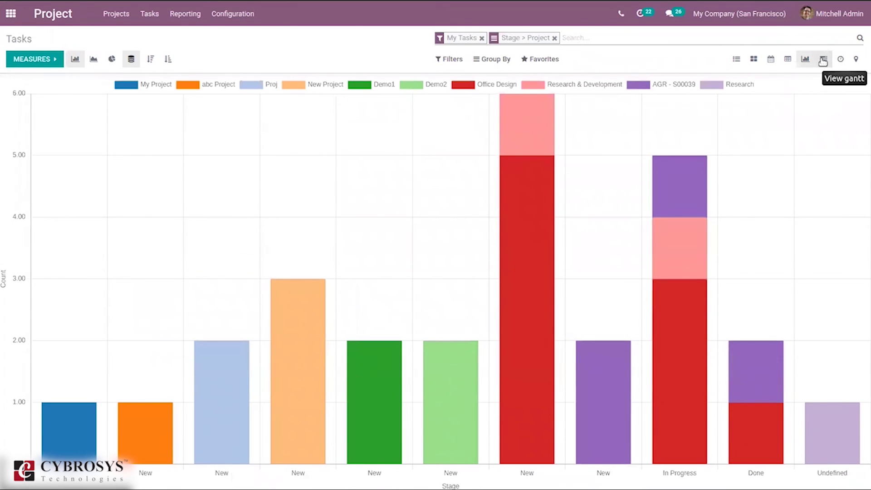
click(823, 60)
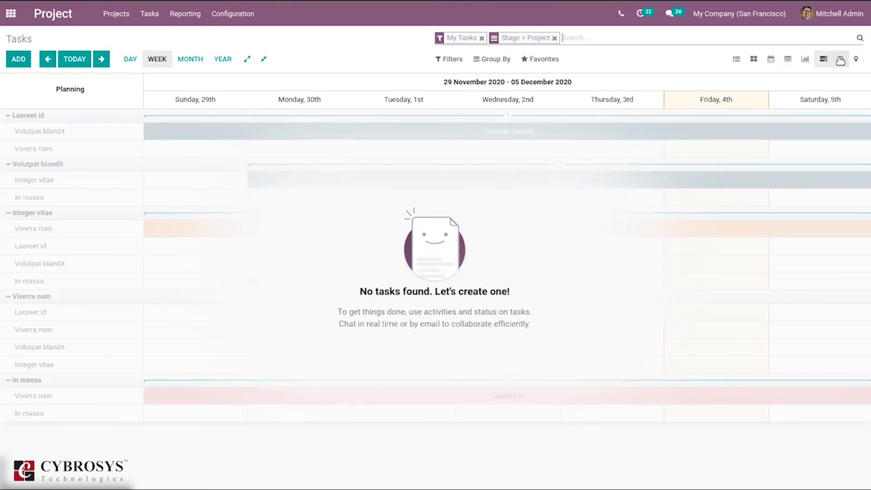
click(840, 60)
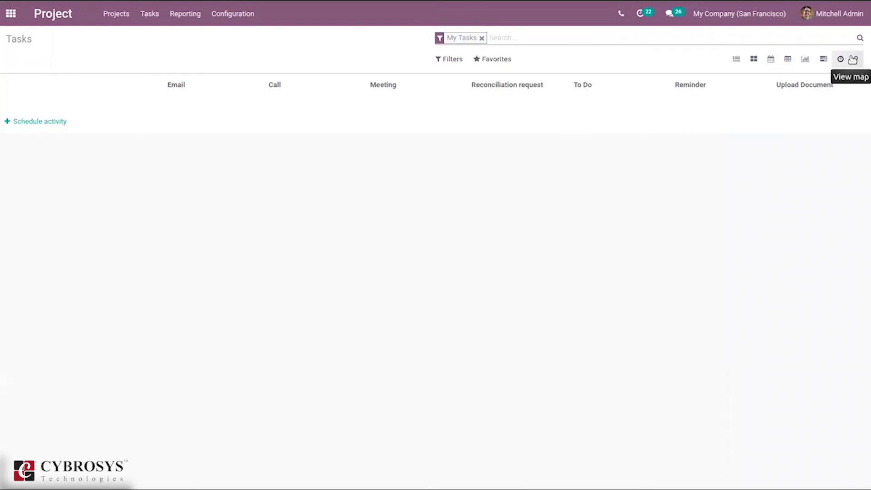
Reopen the current user's task list by way of the projects overview and show the tasks on the map
click(853, 60)
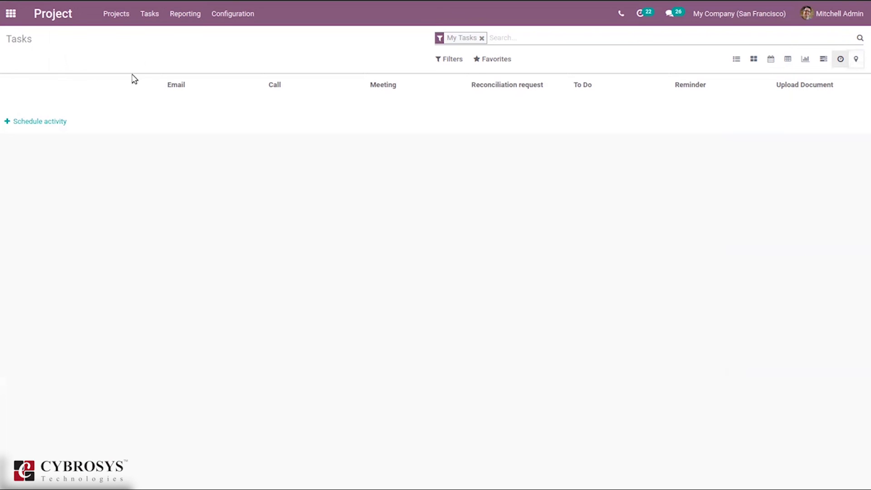
click(853, 60)
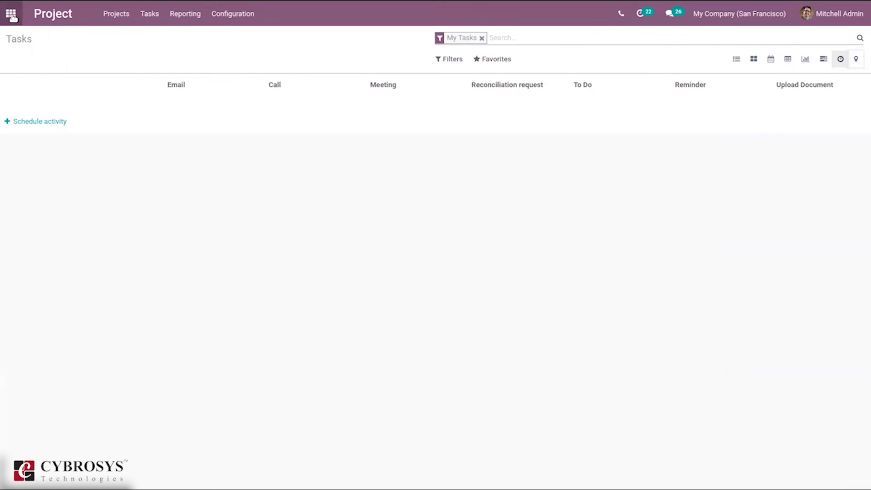
click(118, 17)
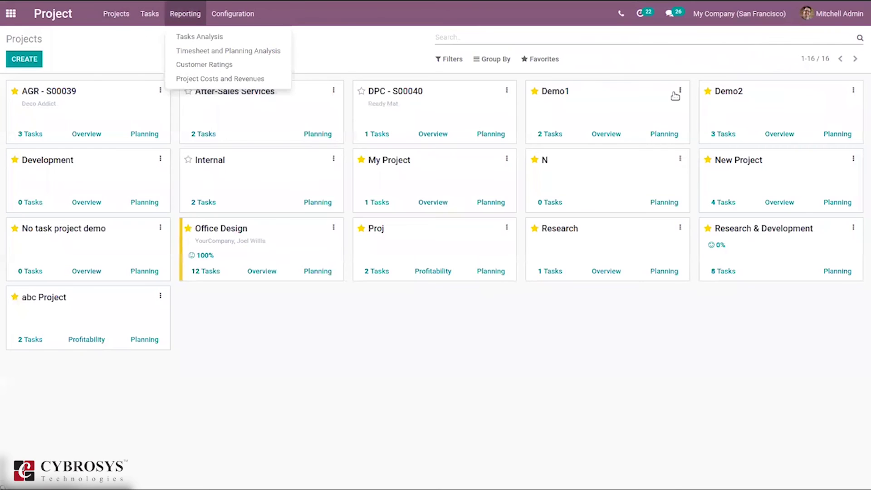
click(142, 15)
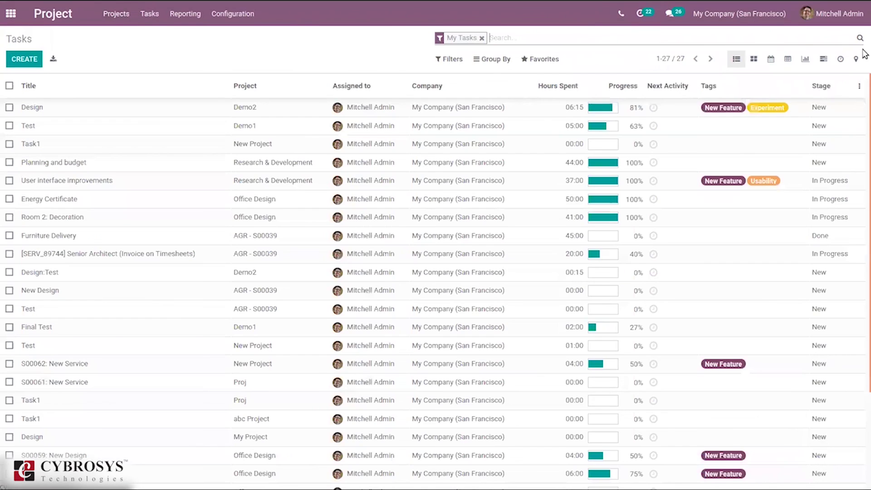
click(857, 59)
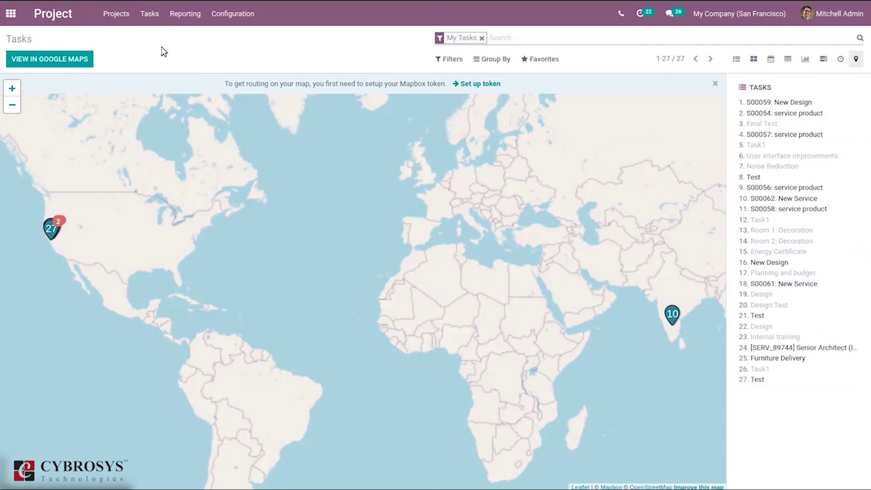
Return to the task list and open the Tasks Analysis report
click(153, 18)
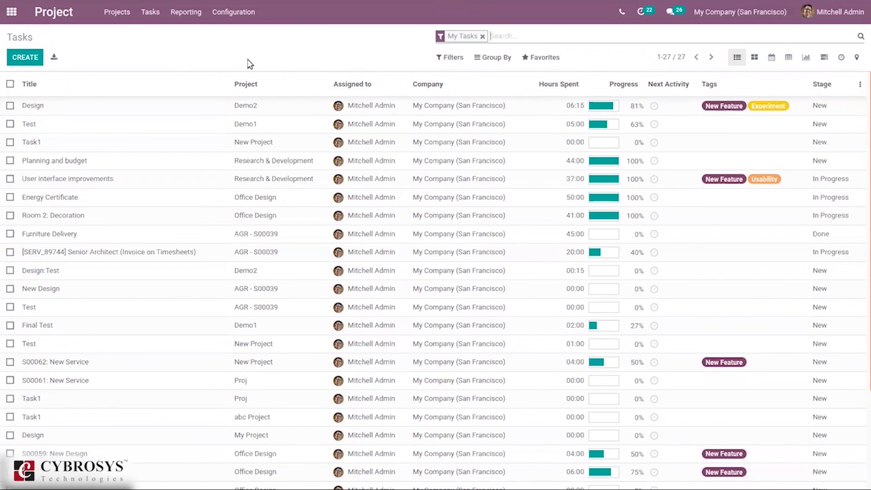
click(177, 17)
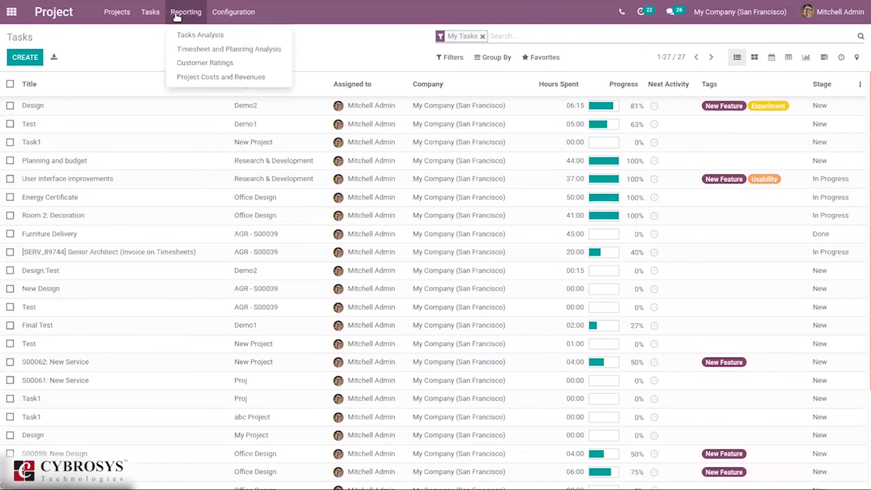
click(206, 36)
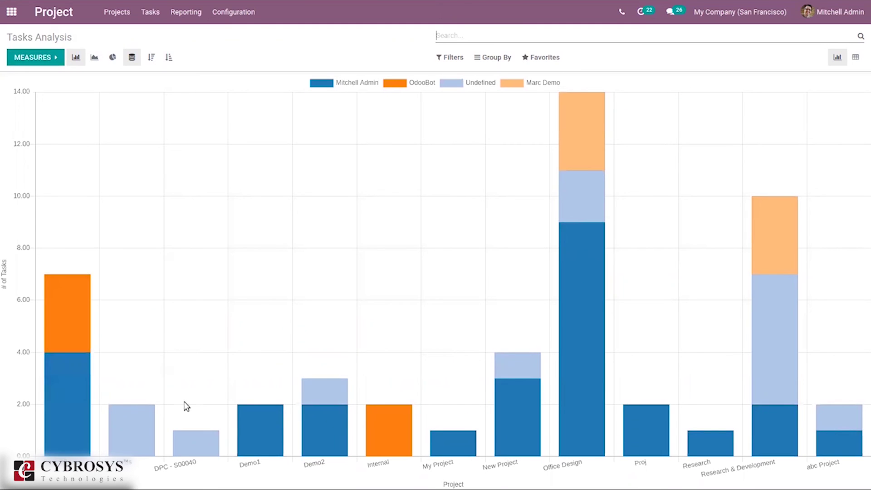
Compare the tasks analysis chart by Progress and Count, and set its measure to Planned Hours
click(53, 62)
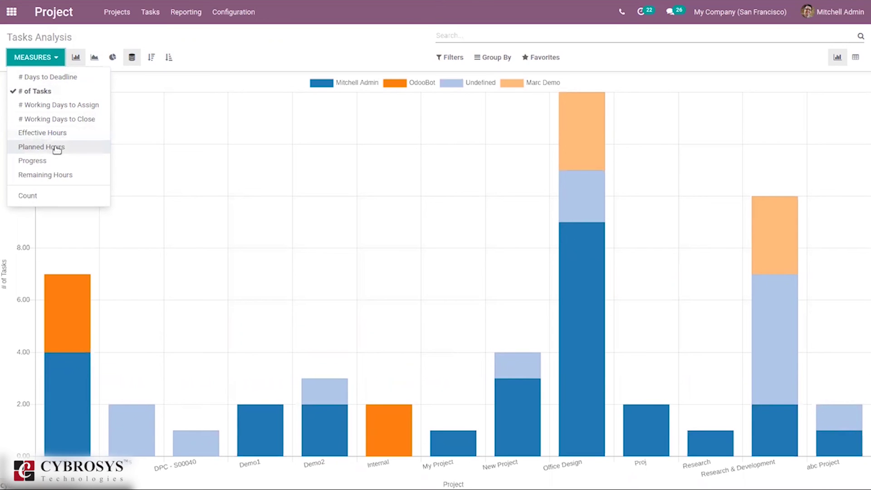
click(57, 162)
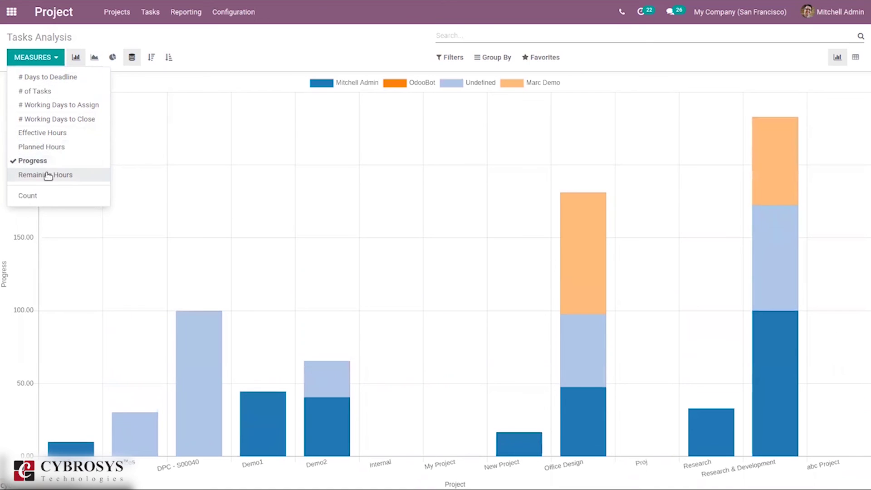
click(39, 196)
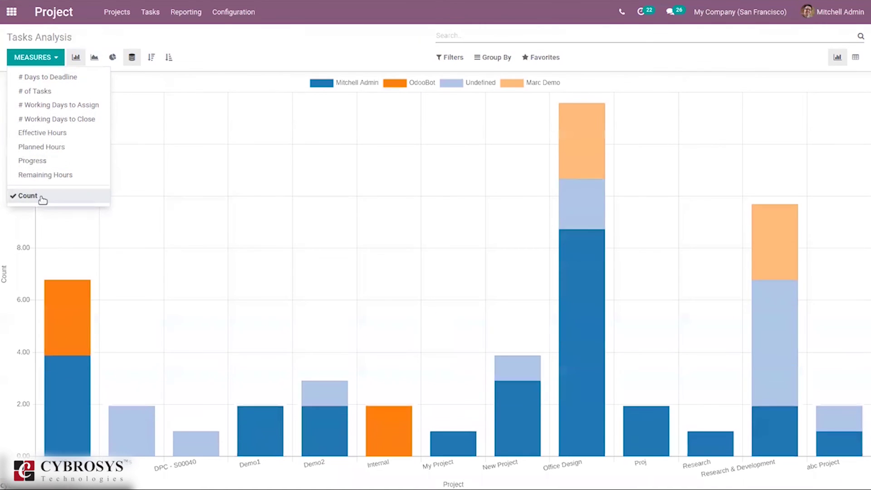
click(58, 148)
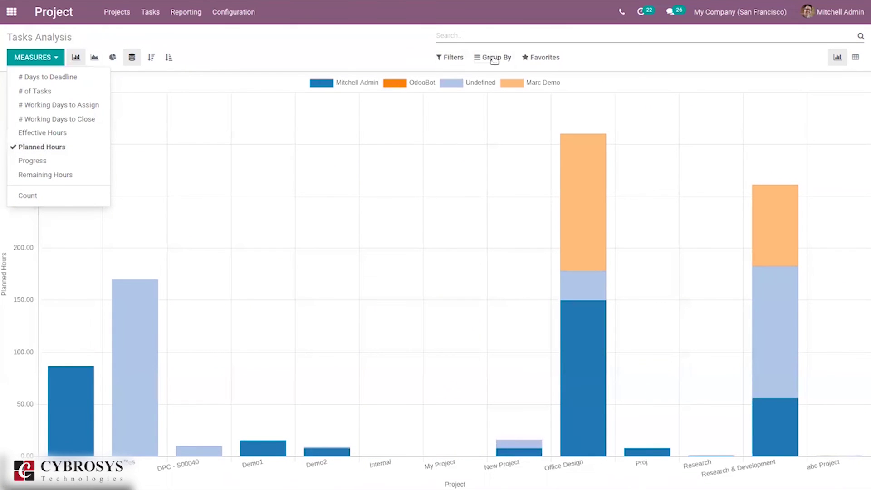
Apply the Unassigned filter to the tasks analysis and remove it again
click(456, 58)
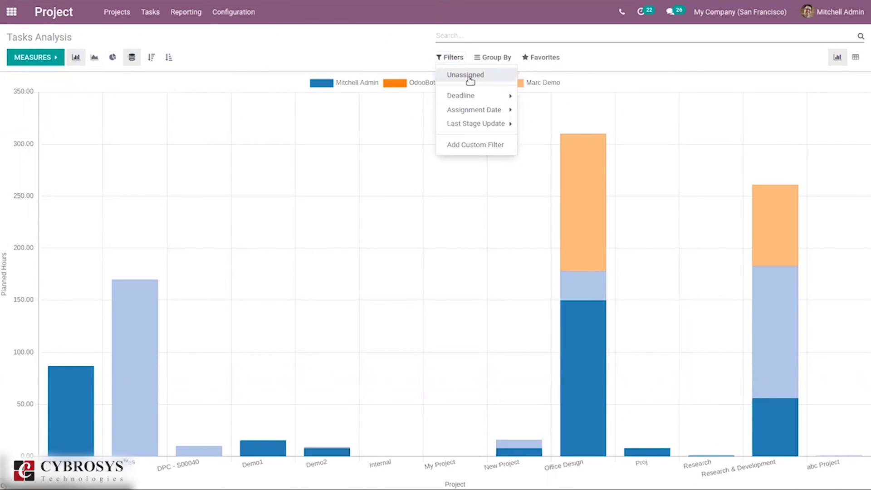
click(470, 77)
click(469, 77)
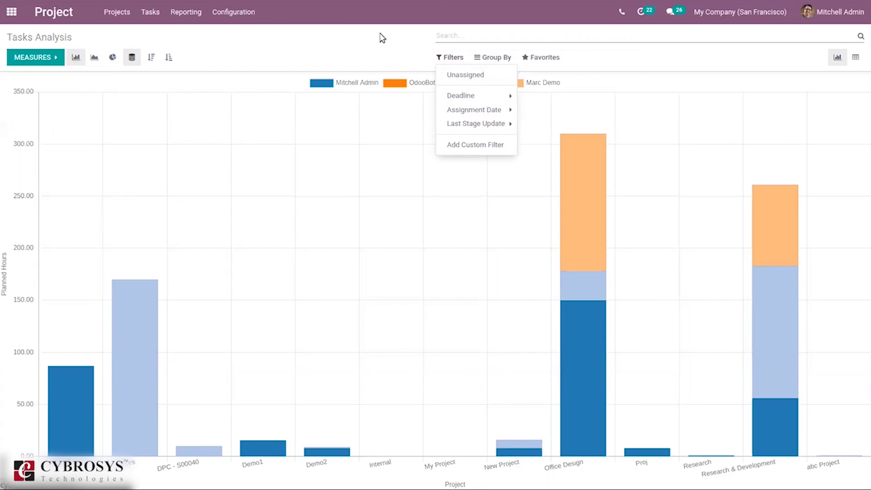
click(408, 53)
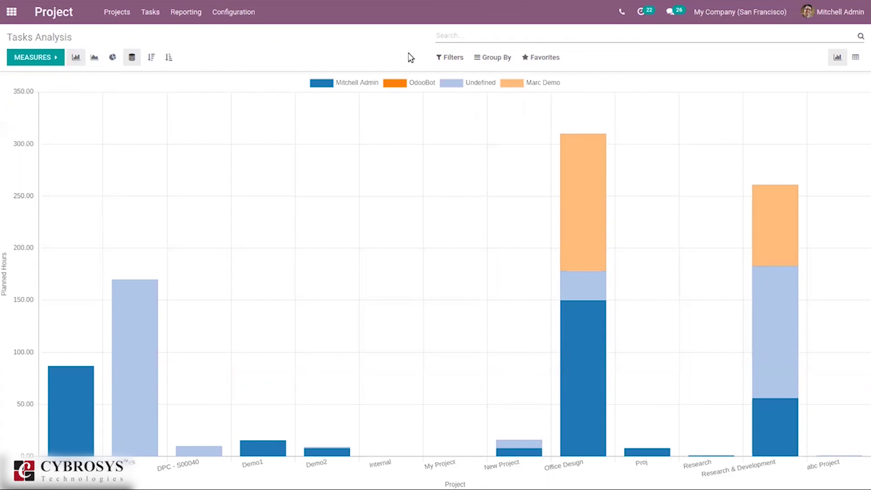
Group the tasks analysis chart by Project, Assigned to and Stage
click(494, 61)
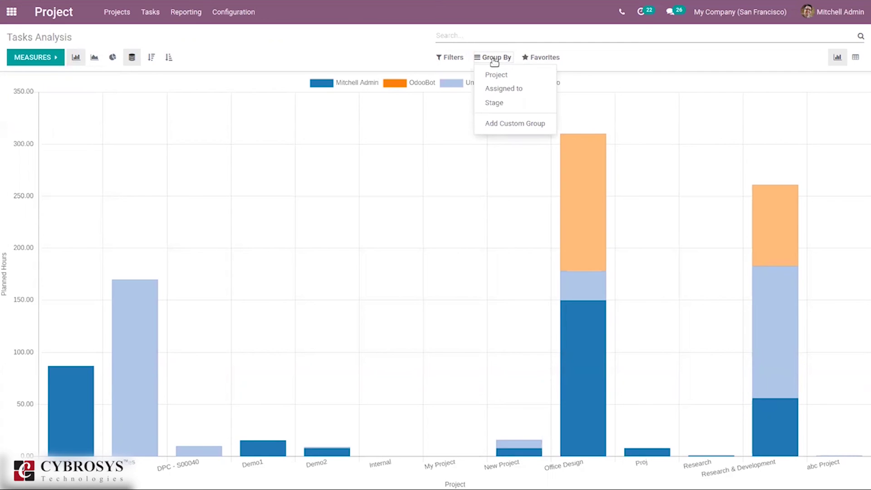
click(495, 75)
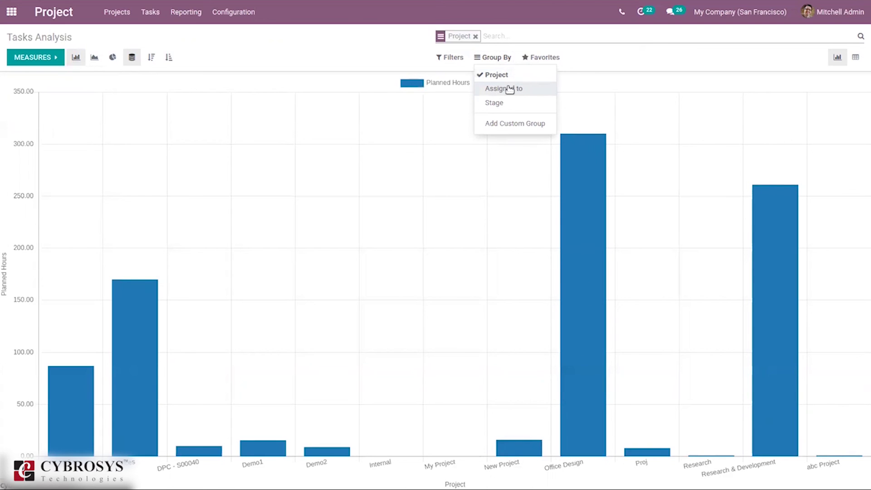
click(509, 89)
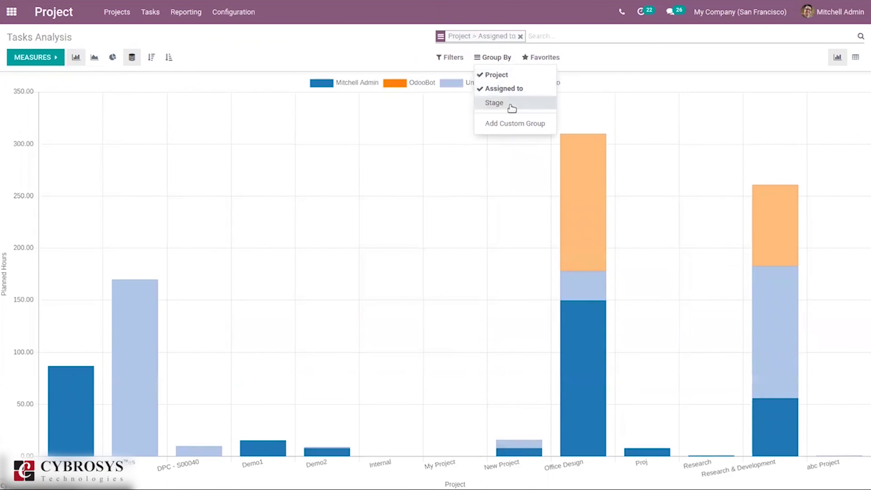
click(511, 107)
Check the favorites options of the tasks analysis and show the report as a pivot table
click(534, 59)
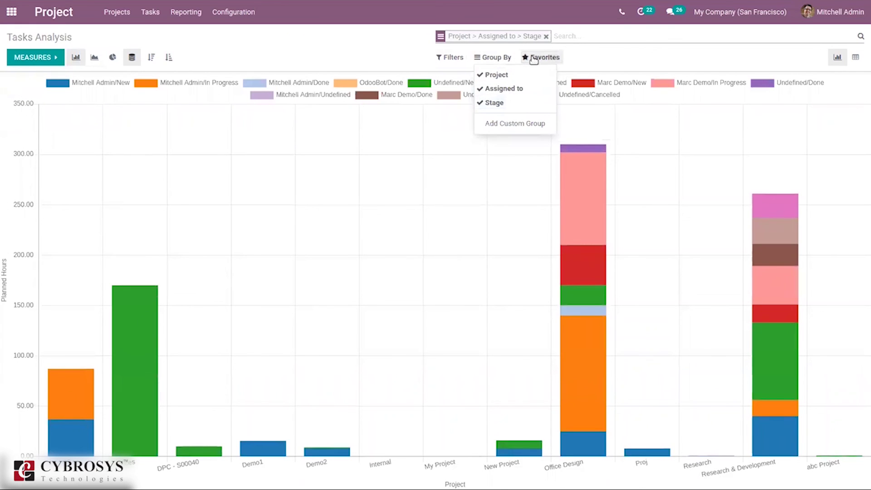
click(600, 54)
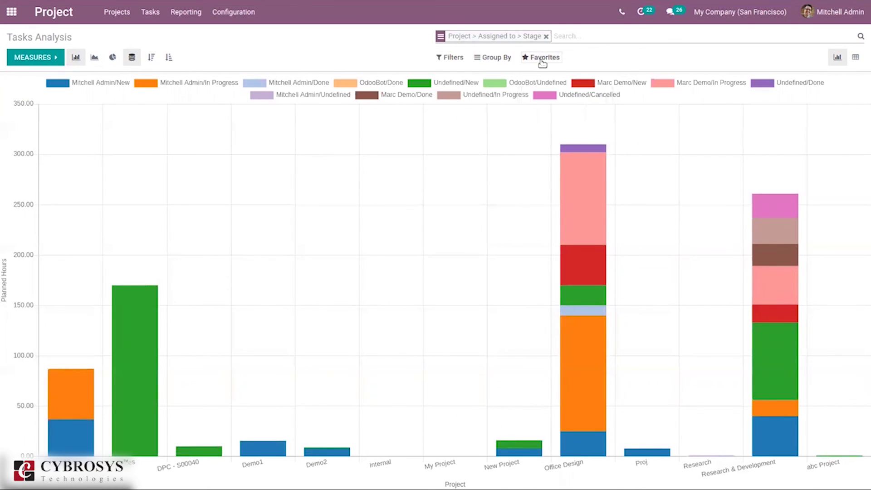
click(542, 63)
click(623, 57)
click(853, 57)
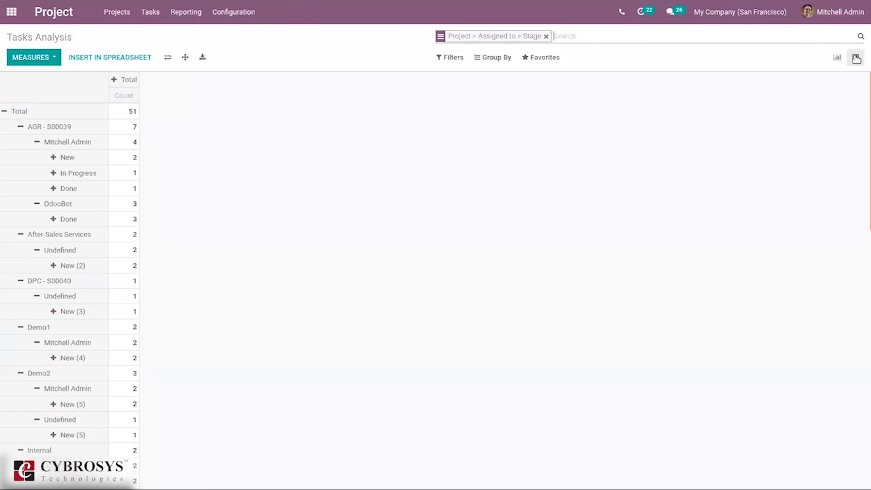